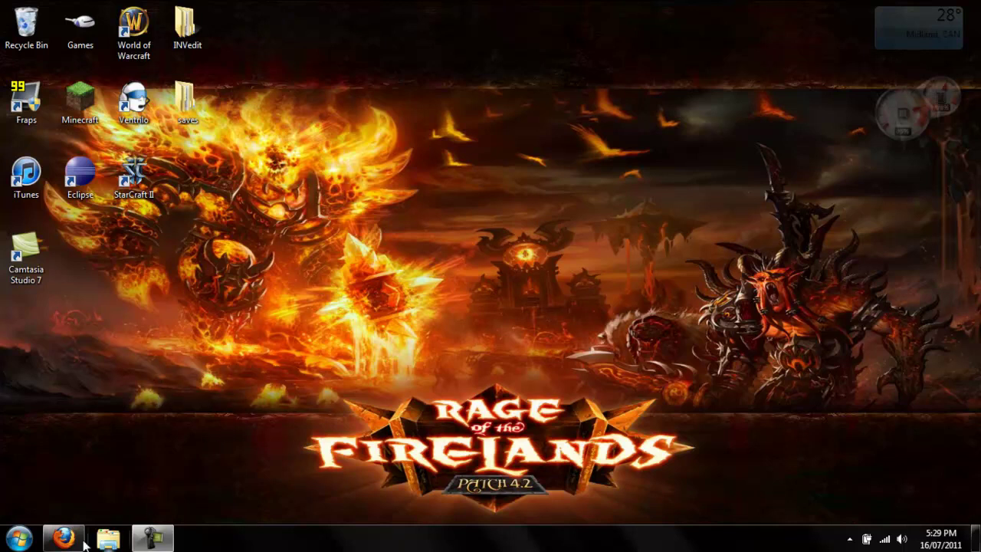
Step: Switch to Firefox and look through the Single Player Commands topic's contents, preview videos and release details
mouse_move(61, 541)
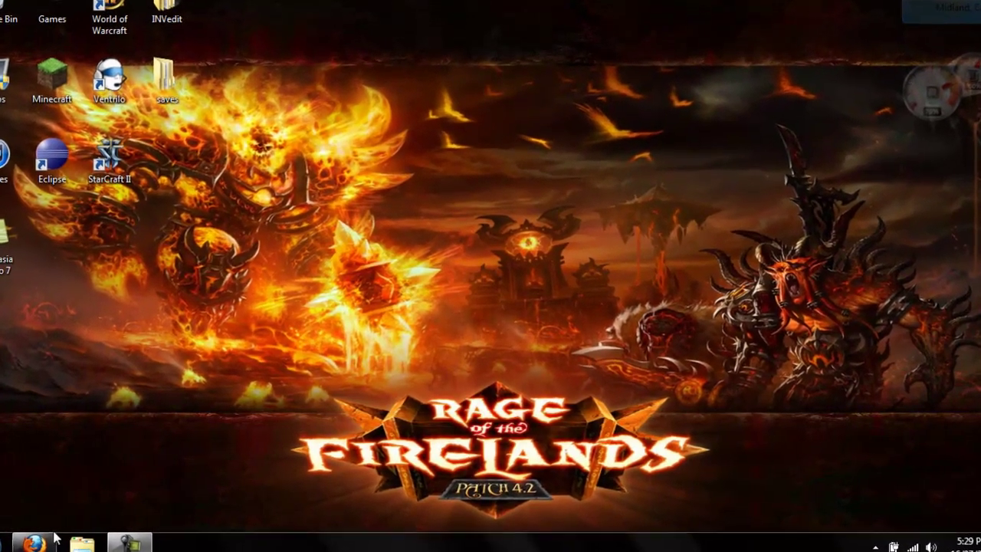
mouse_move(59, 539)
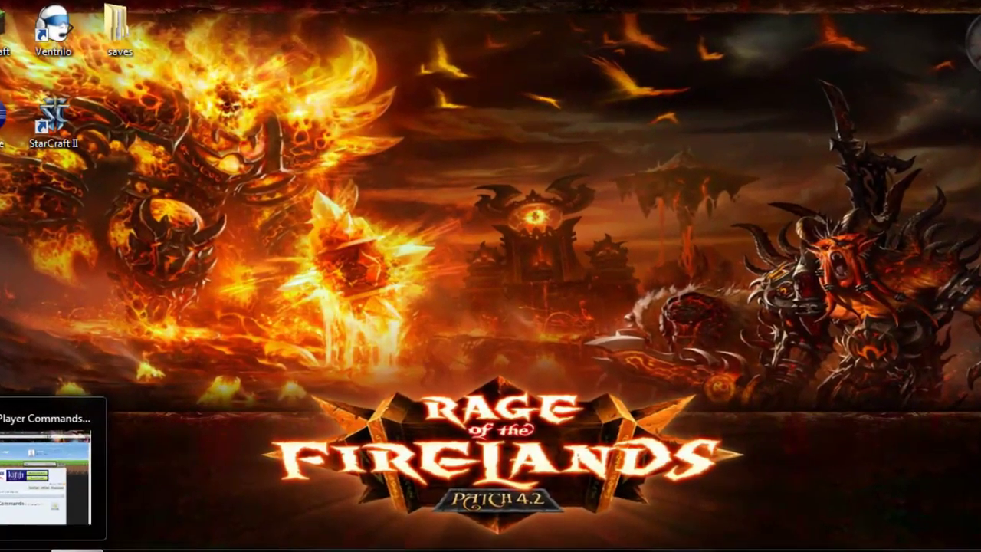
left_click(53, 475)
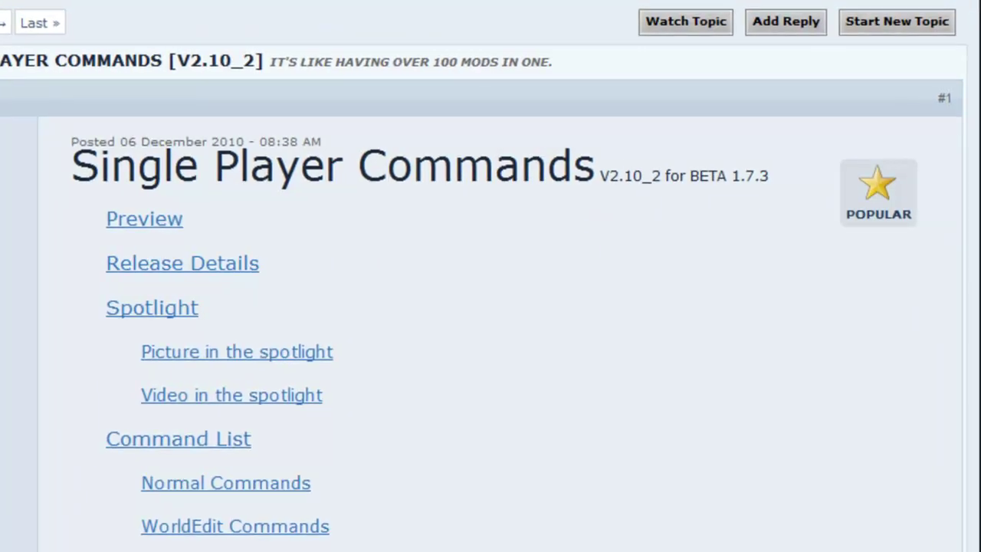
scroll(285, 135, "down", 10)
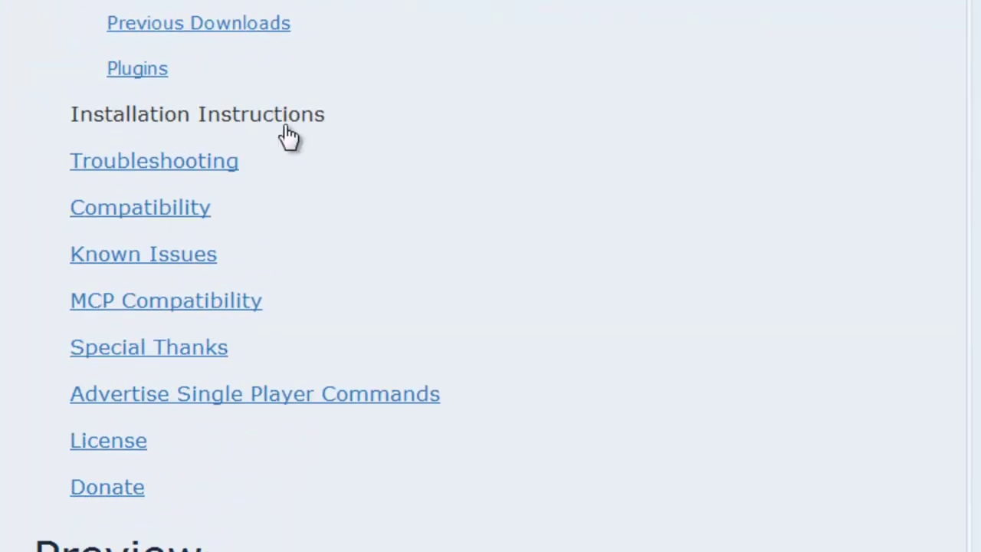
scroll(297, 128, "down", 7)
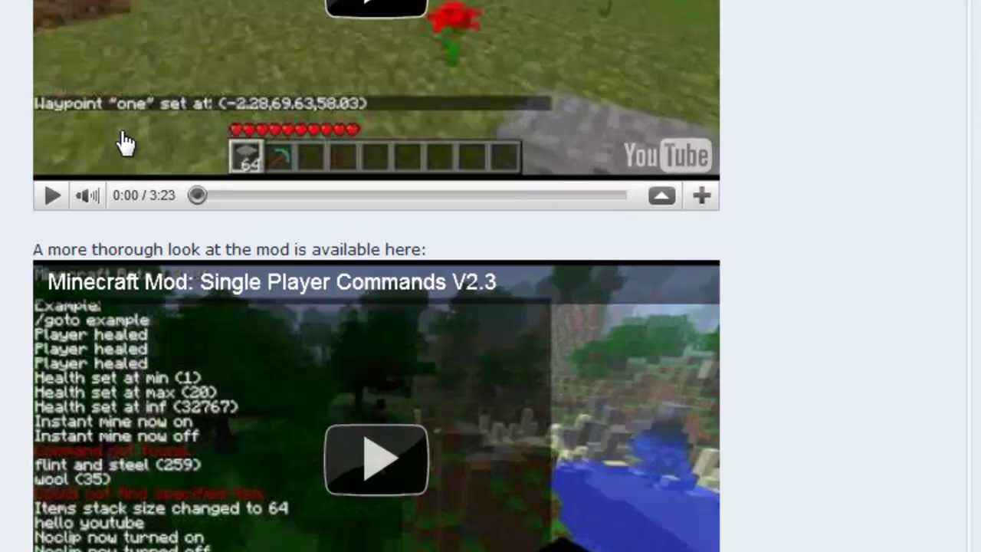
scroll(125, 143, "down", 4)
scroll(56, 153, "down", 3)
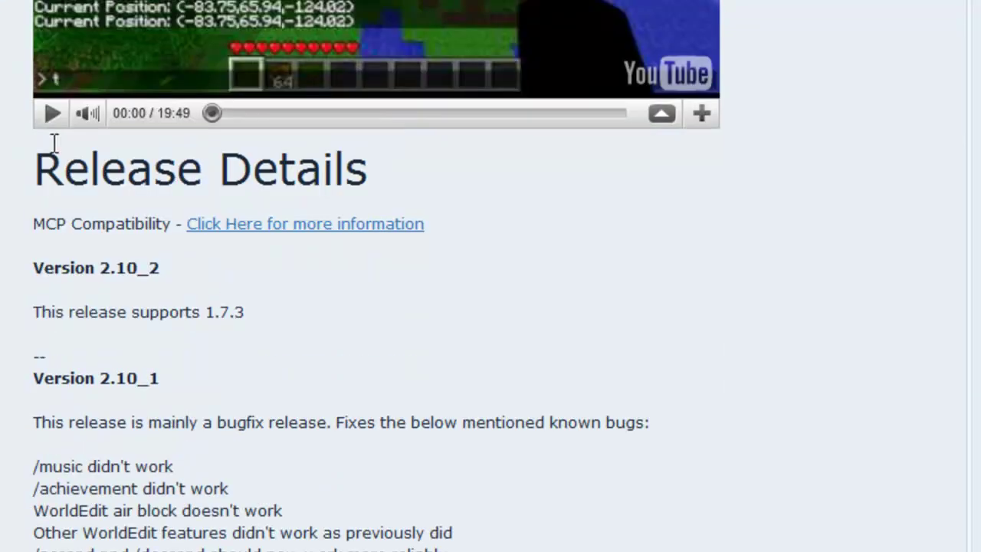
scroll(55, 153, "up", 3)
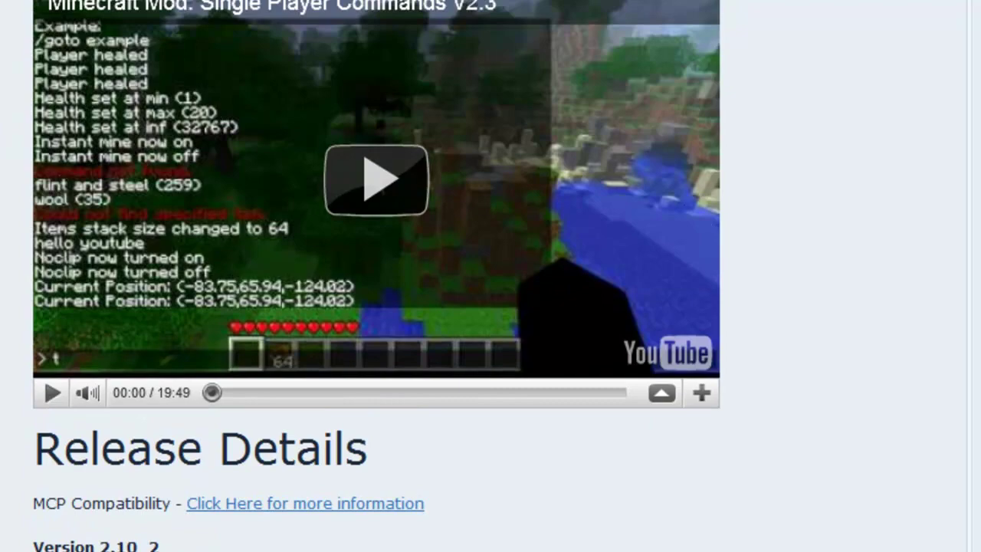
Step: Review the topic's Version 2.10 notes, macro instructions and spotlight section down to the command list
scroll(375, 276, "down", 12)
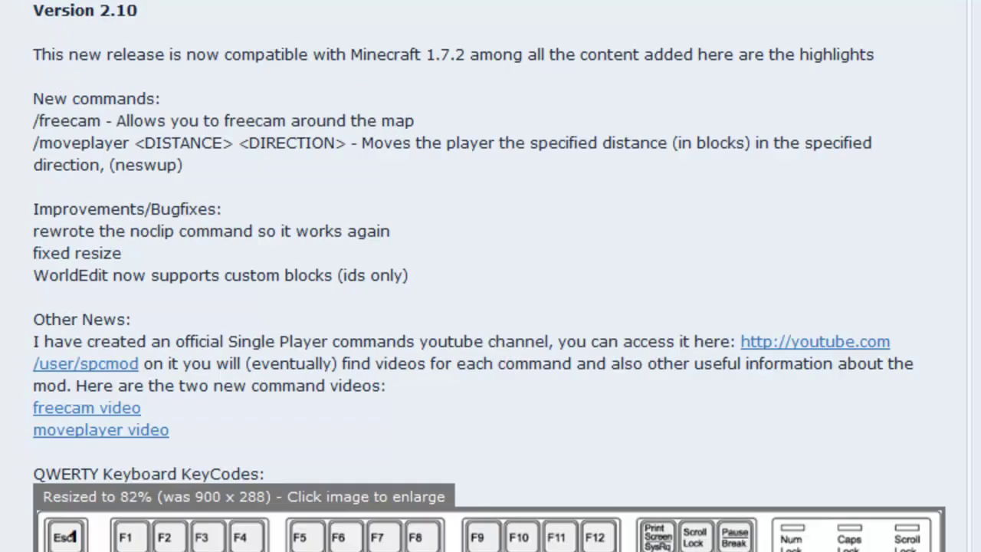
scroll(490, 276, "down", 15)
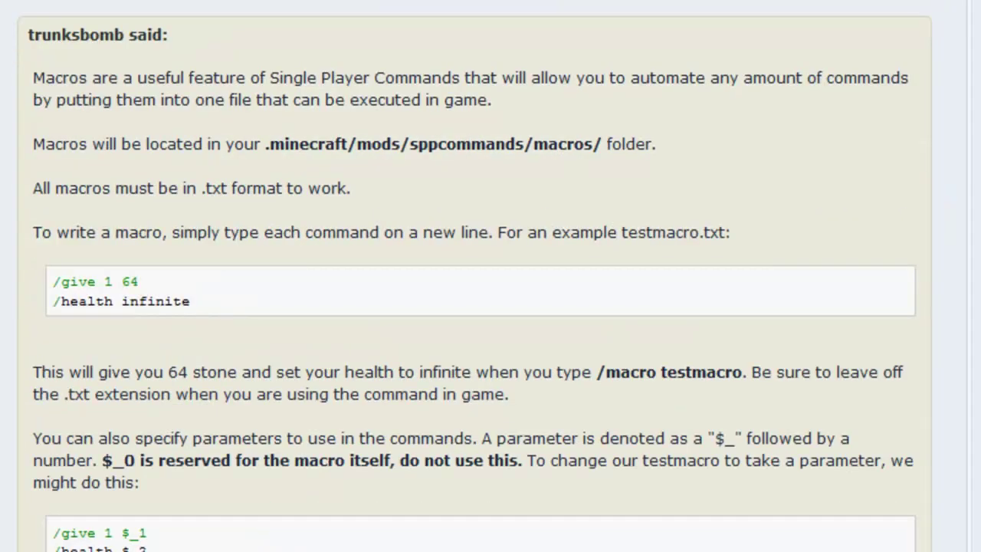
scroll(3, 111, "down", 10)
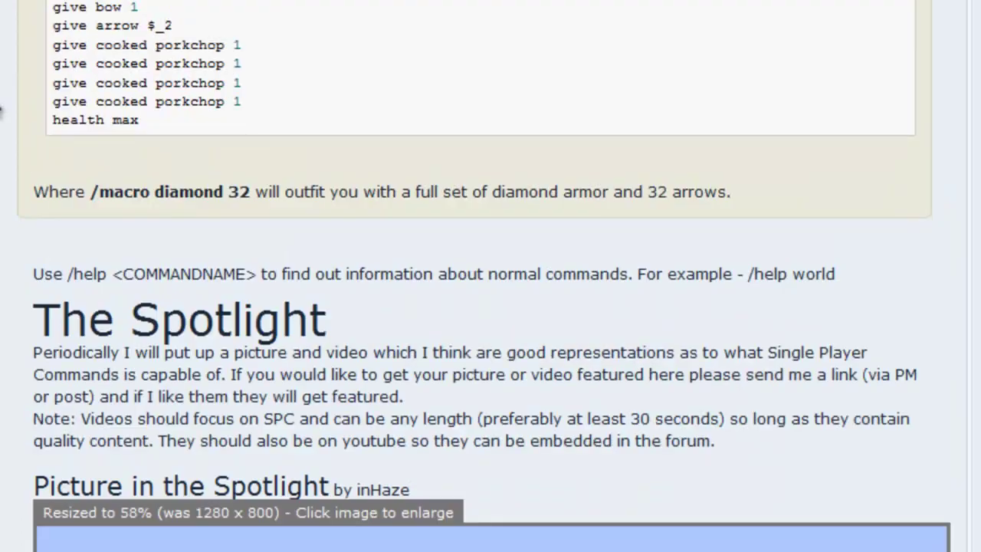
scroll(8, 107, "down", 7)
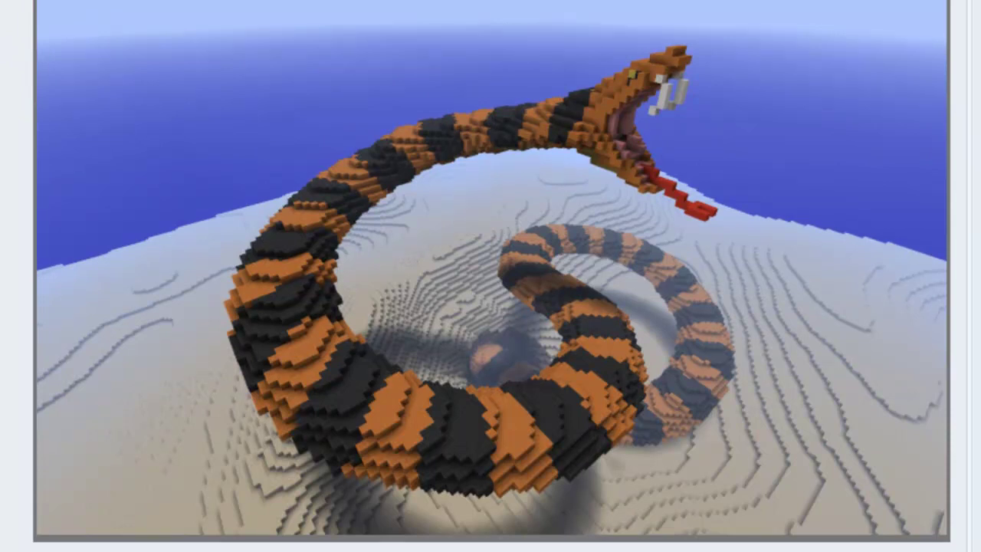
scroll(973, 103, "down", 7)
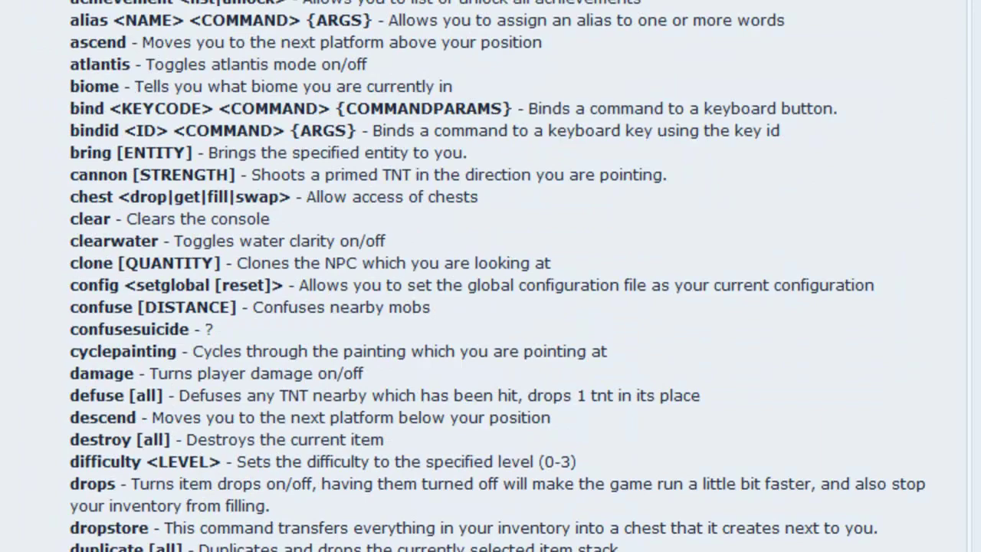
Step: Examine the list of normal Single Player Commands and the item code reference chart
left_click_drag(70, 4, 639, 472)
left_click(576, 413)
scroll(536, 387, "down", 5)
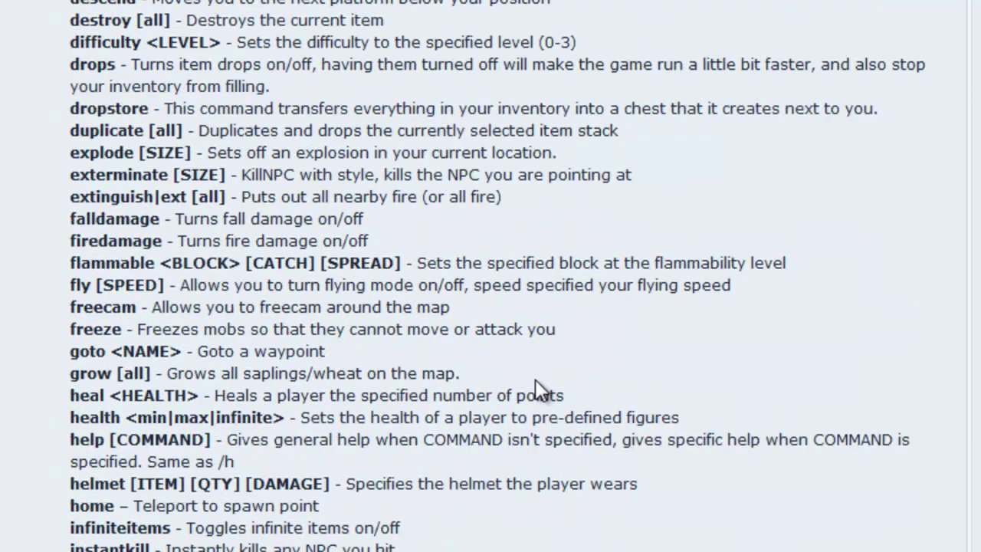
scroll(429, 358, "down", 3)
scroll(153, 100, "down", 2)
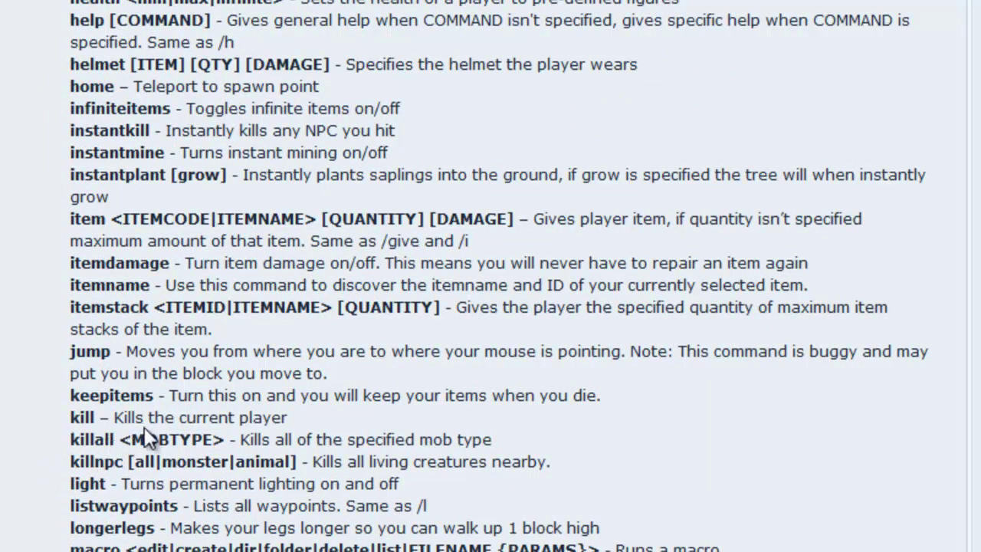
scroll(577, 370, "down", 5)
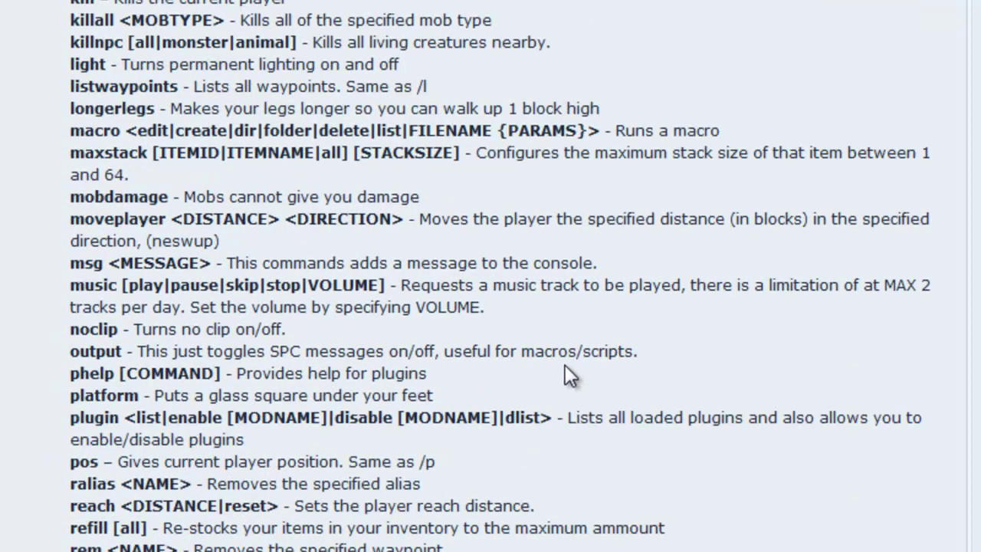
scroll(567, 360, "down", 2)
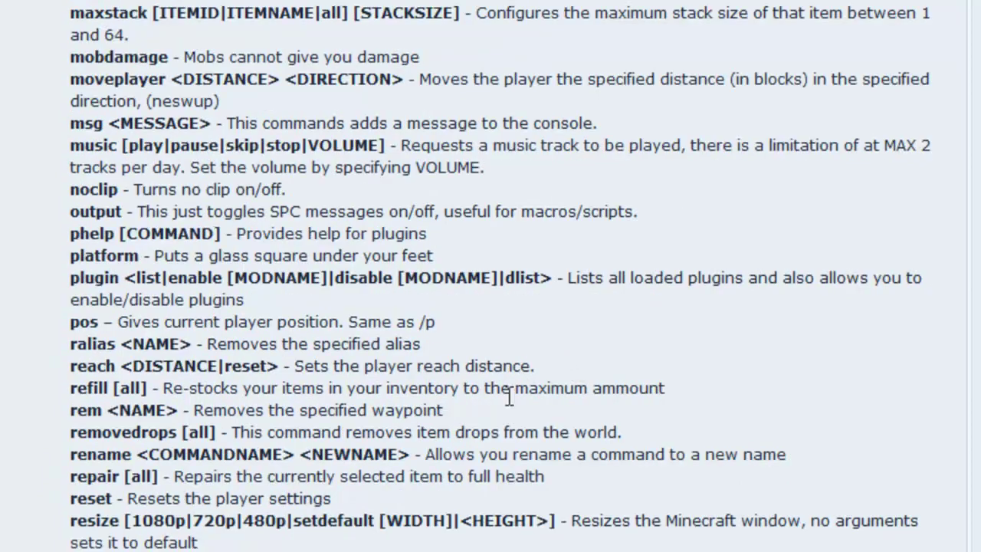
scroll(508, 397, "down", 2)
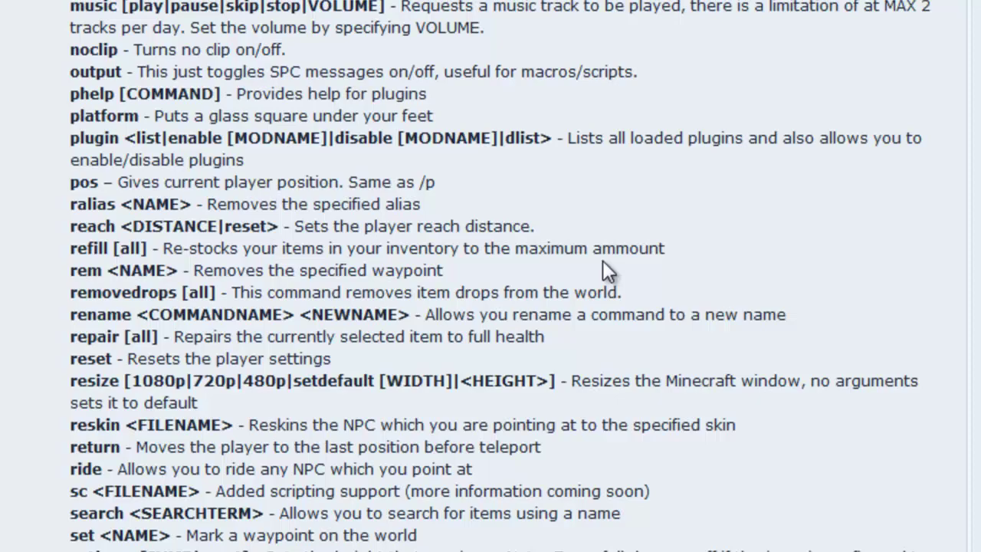
scroll(415, 279, "down", 10)
scroll(407, 282, "down", 15)
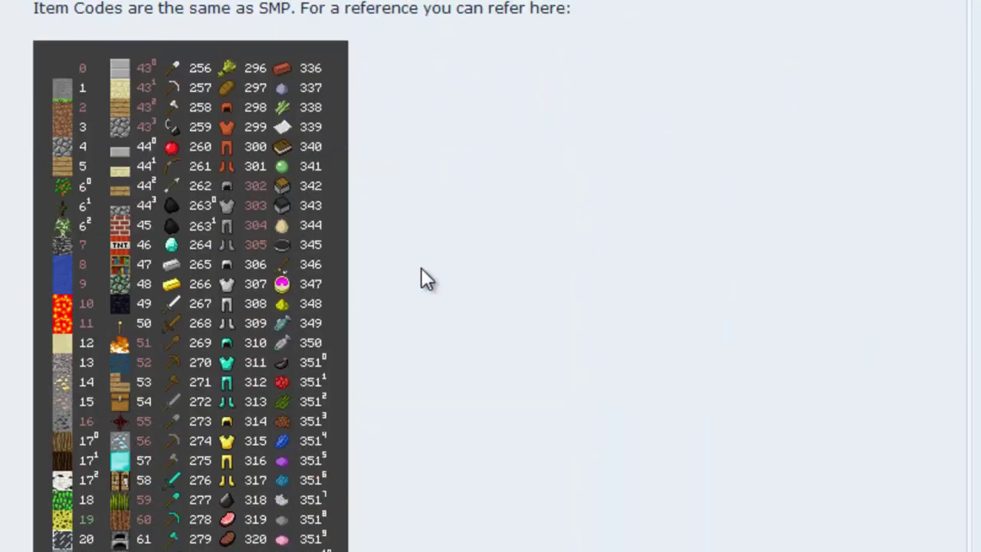
scroll(391, 245, "up", 6)
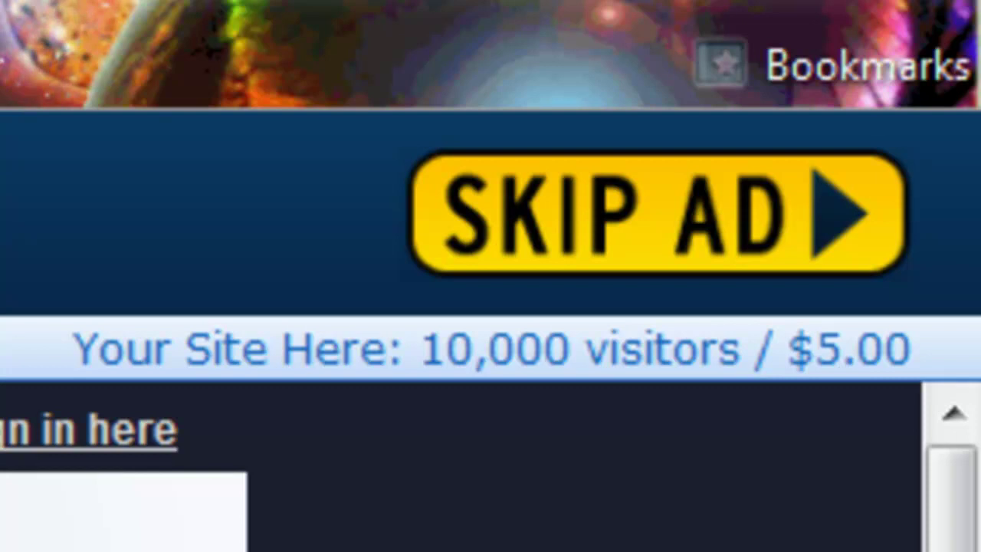
Step: Read the TooManyItems forum topic's instructions, download and installing sections
left_click_drag(0, 488, 0, 488)
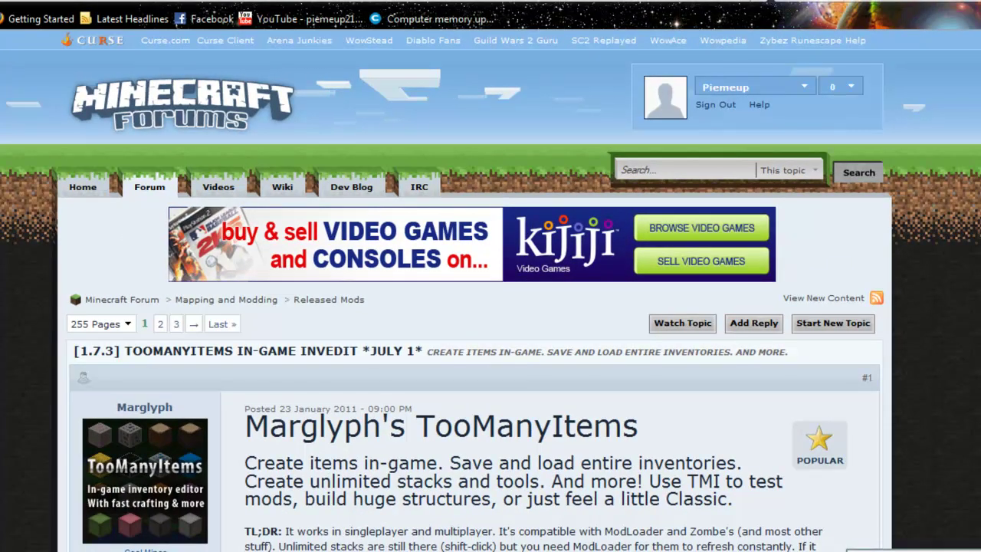
scroll(42, 187, "down", 7)
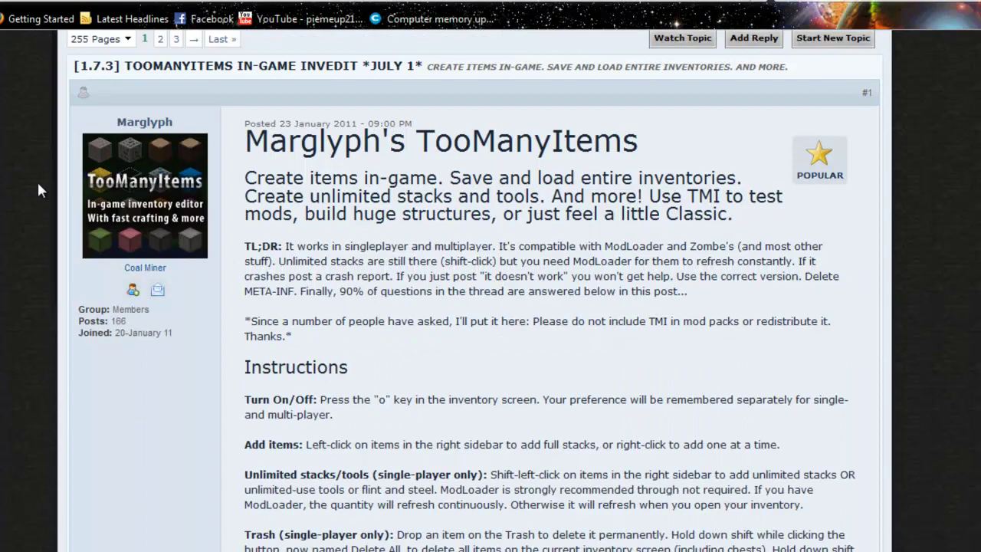
scroll(52, 198, "down", 4)
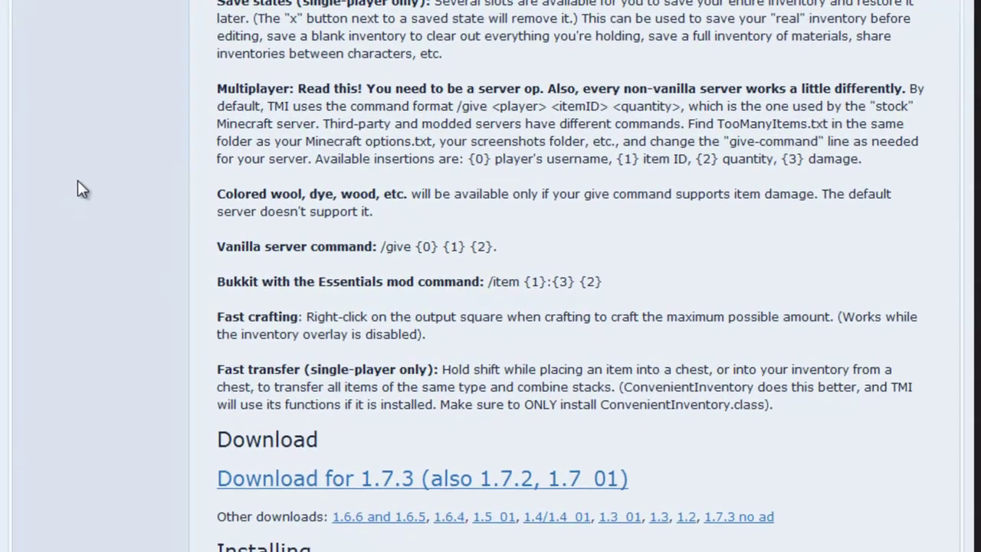
scroll(77, 180, "down", 4)
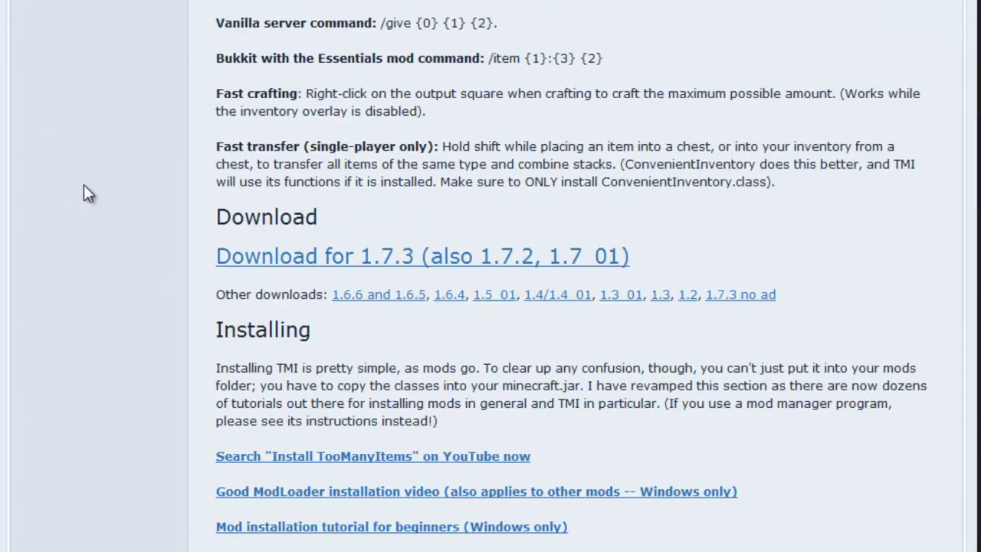
scroll(85, 185, "down", 2)
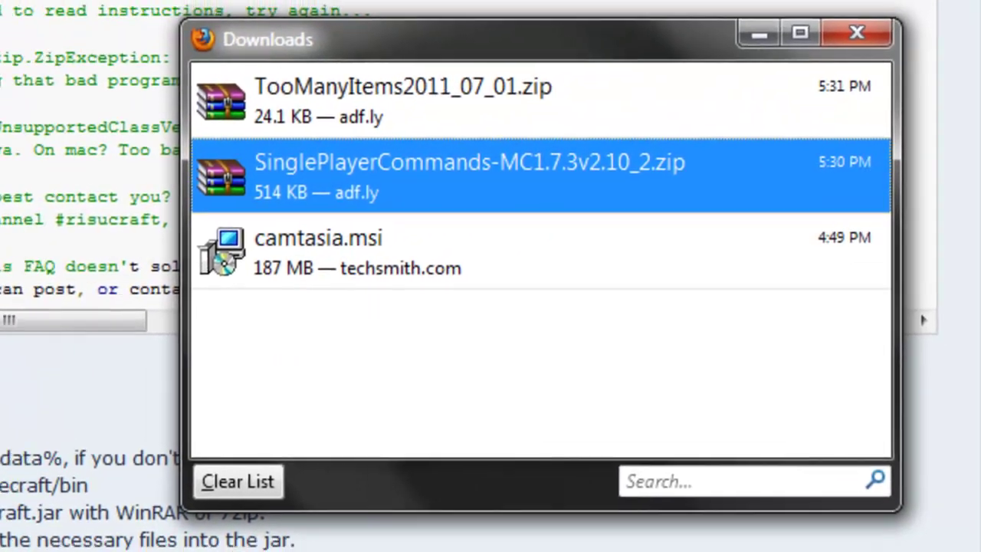
Step: Return to the start of the Risugami's Mods topic and highlight the mod author's name in its title
scroll(34, 227, "up", 10)
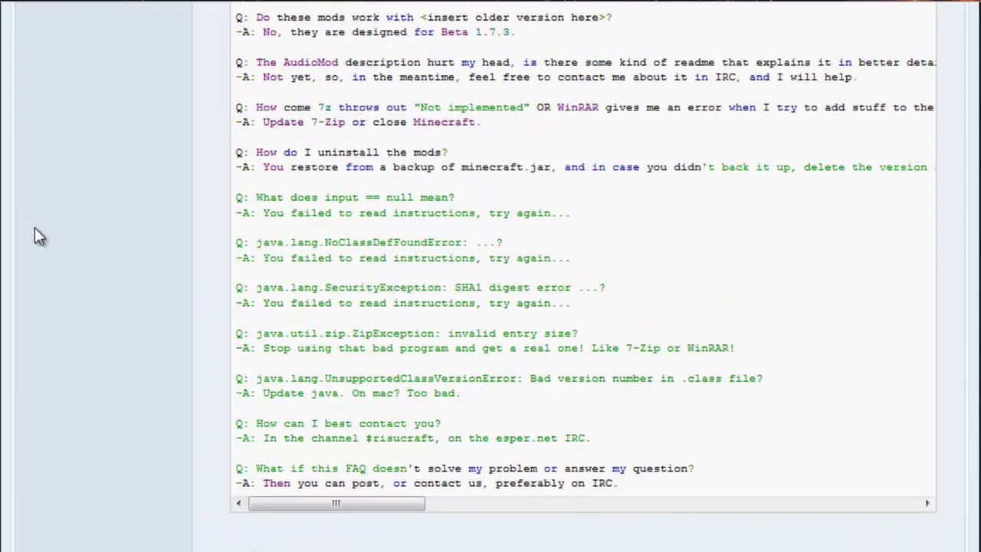
scroll(34, 227, "up", 15)
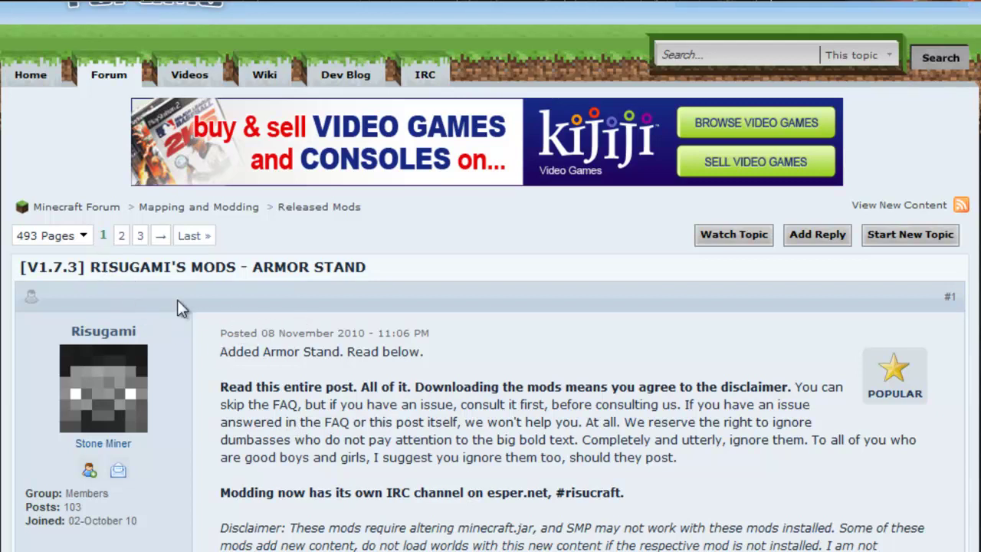
left_click_drag(100, 267, 196, 265)
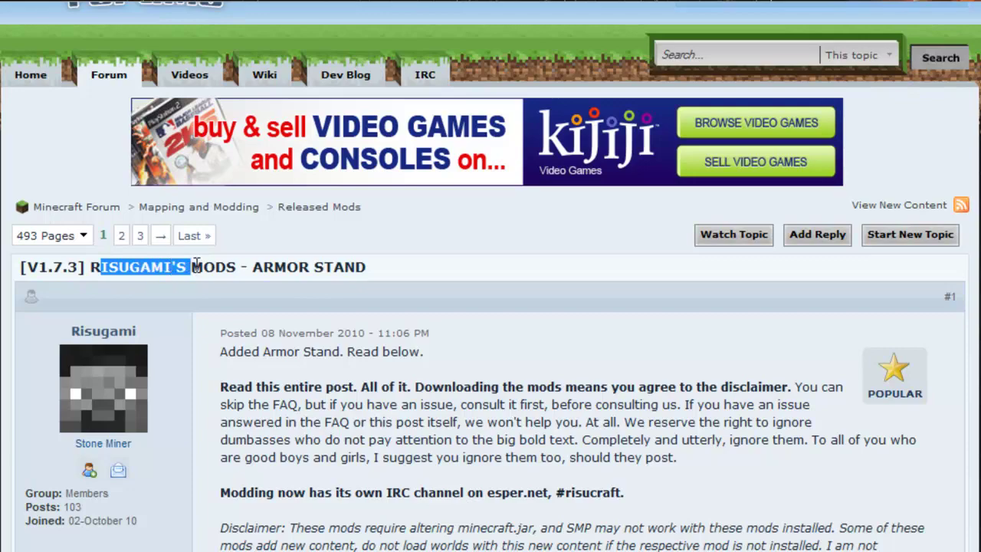
left_click(429, 357)
Step: Find ModLoader Beta 1.7.3 in the mods list and open its direct download link in a new tab
scroll(428, 357, "down", 12)
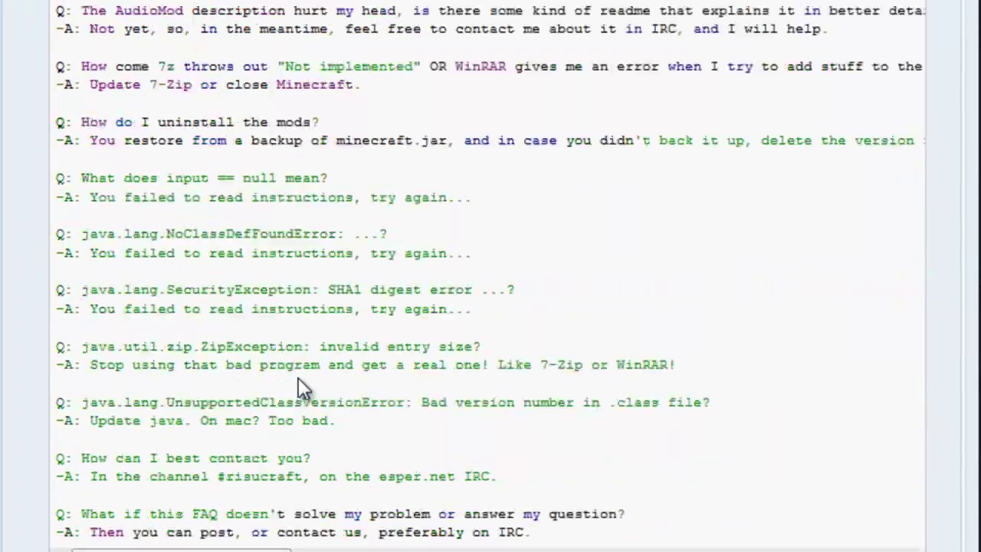
scroll(298, 377, "down", 5)
scroll(298, 377, "down", 9)
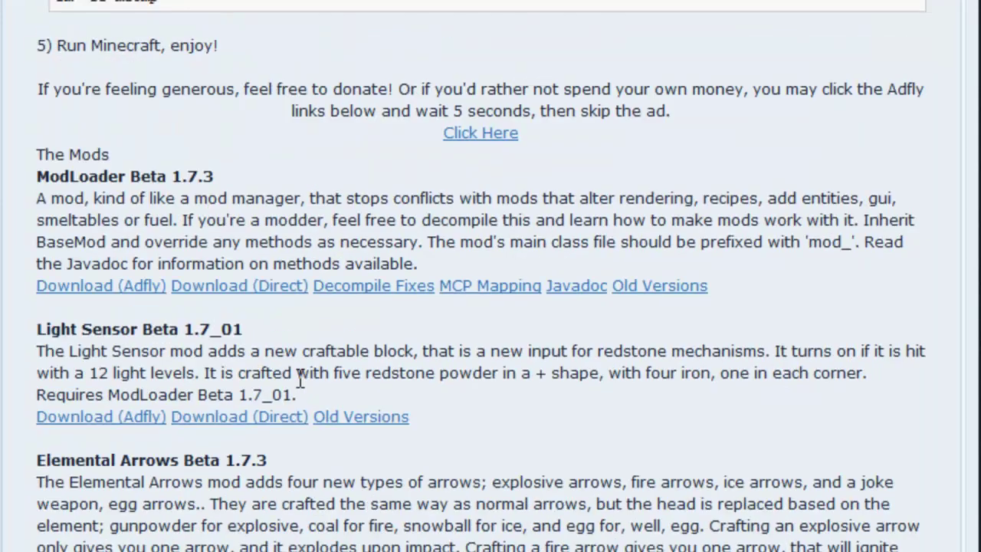
left_click(279, 296)
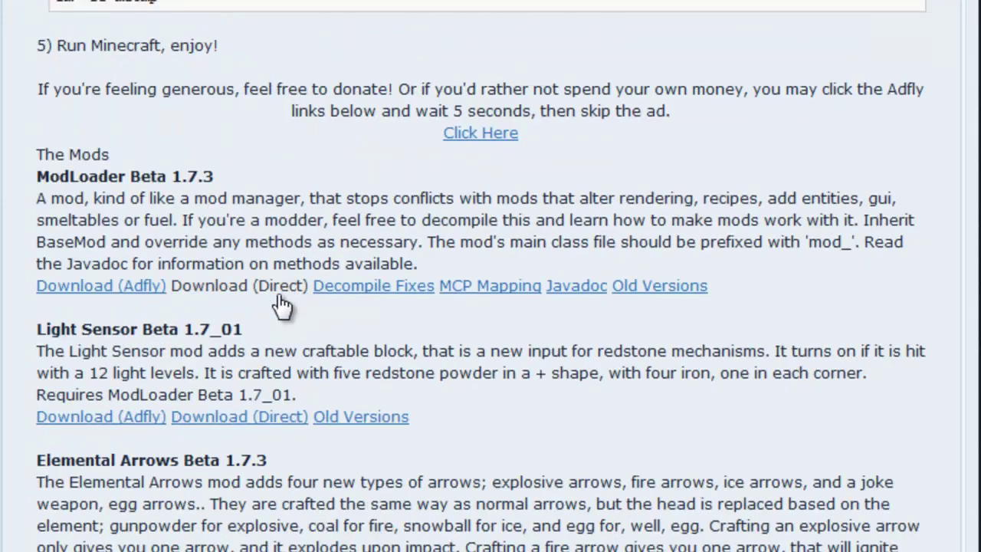
left_click(276, 297)
right_click(276, 297)
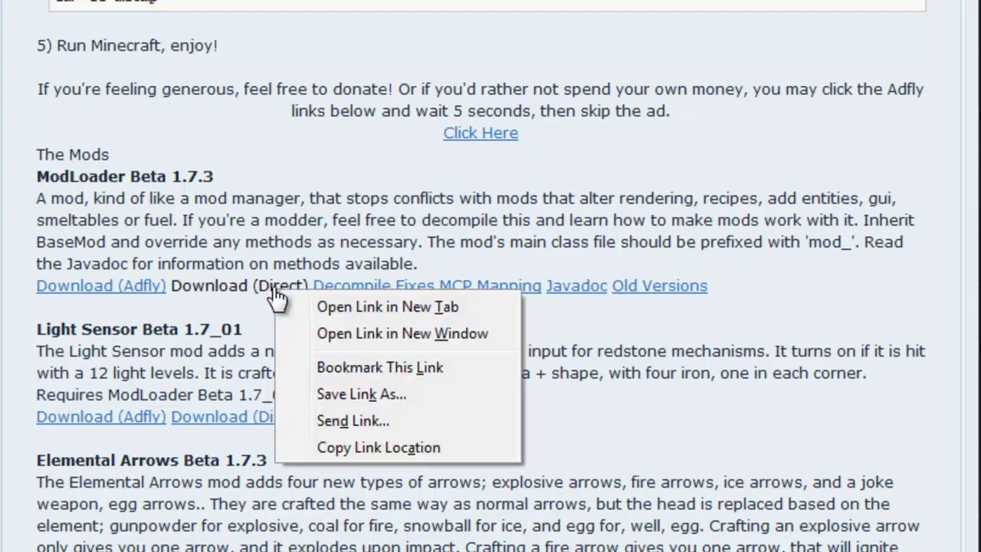
left_click(354, 307)
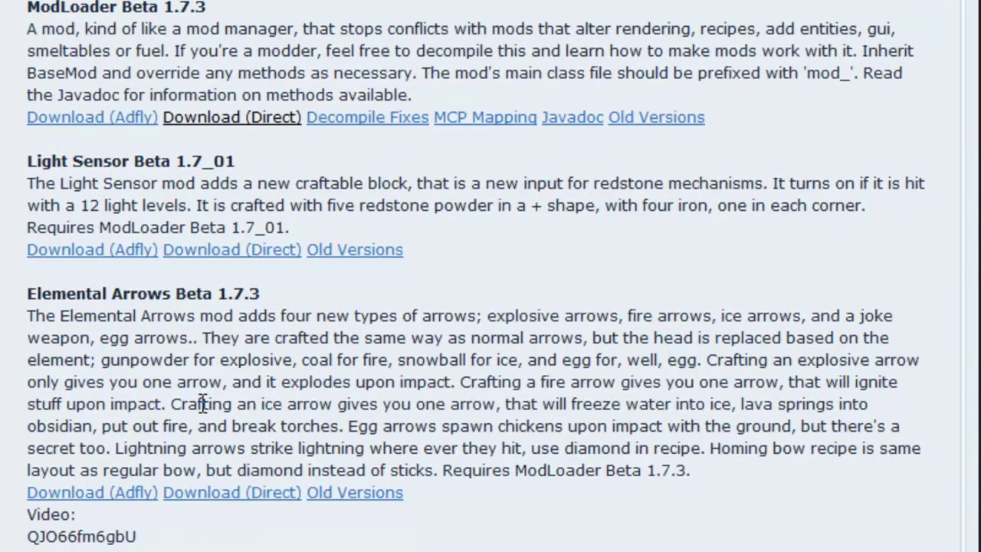
Step: Look over the mods listed below ModLoader, including Elemental Arrows, More Stackables, Sign Tags and Death Chest
scroll(54, 339, "down", 1)
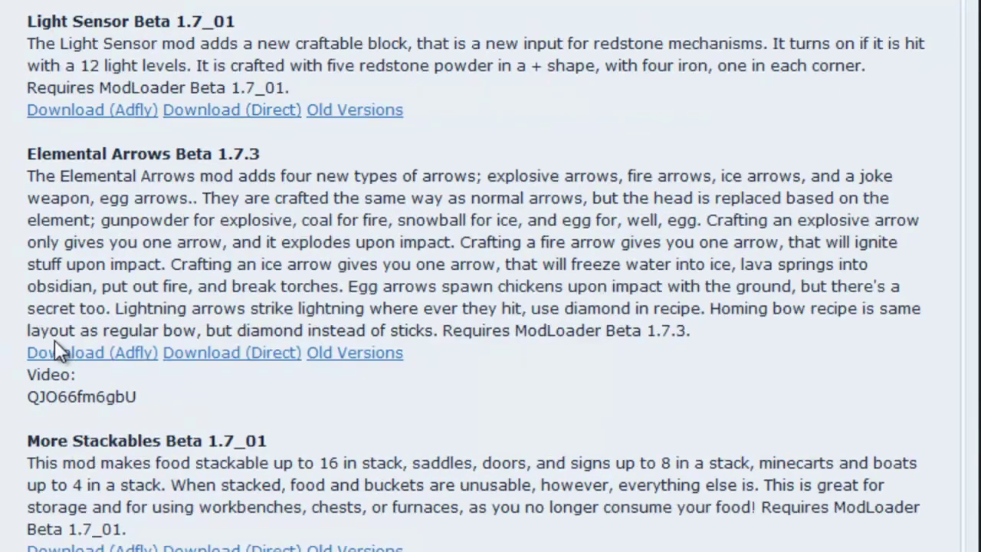
left_click(235, 354)
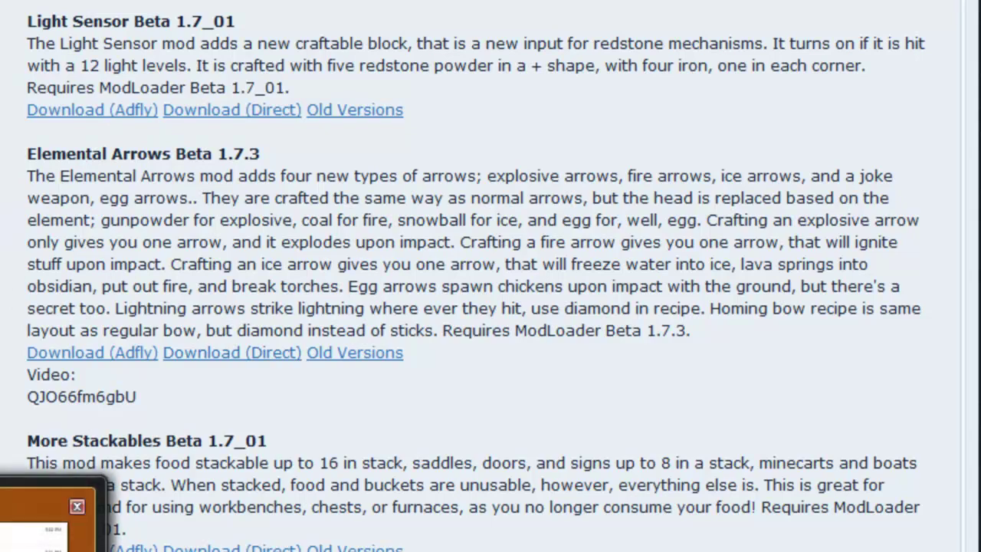
scroll(490, 276, "down", 3)
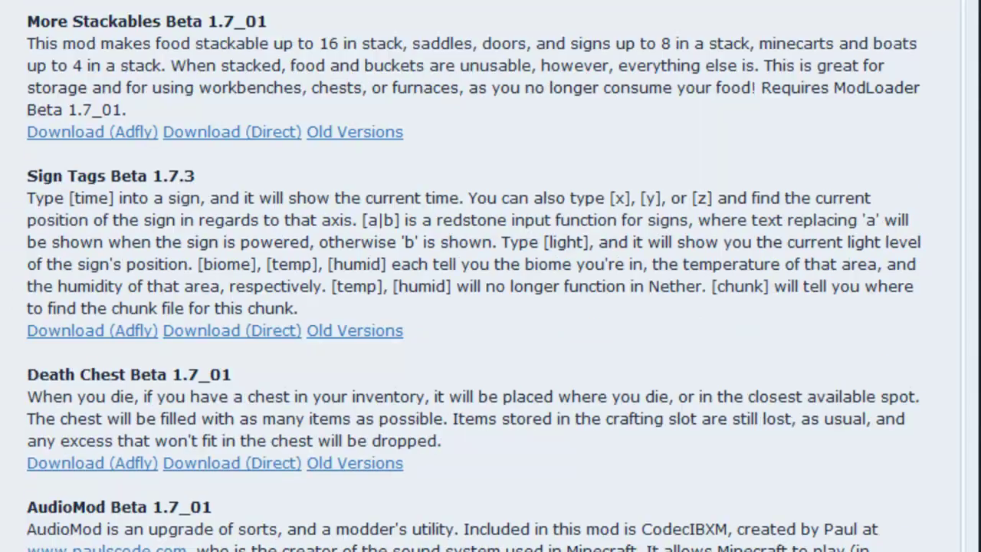
Step: Look through the remaining Risugami mods, and download BTWMod2 71.zip from the Better Than Wolves topic's MediaFire page
scroll(66, 121, "down", 10)
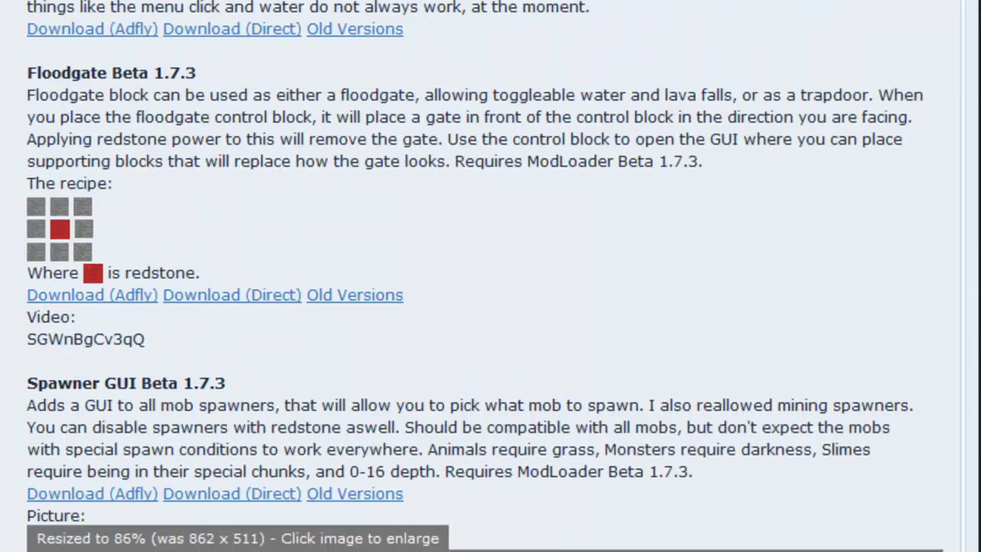
scroll(6, 131, "down", 12)
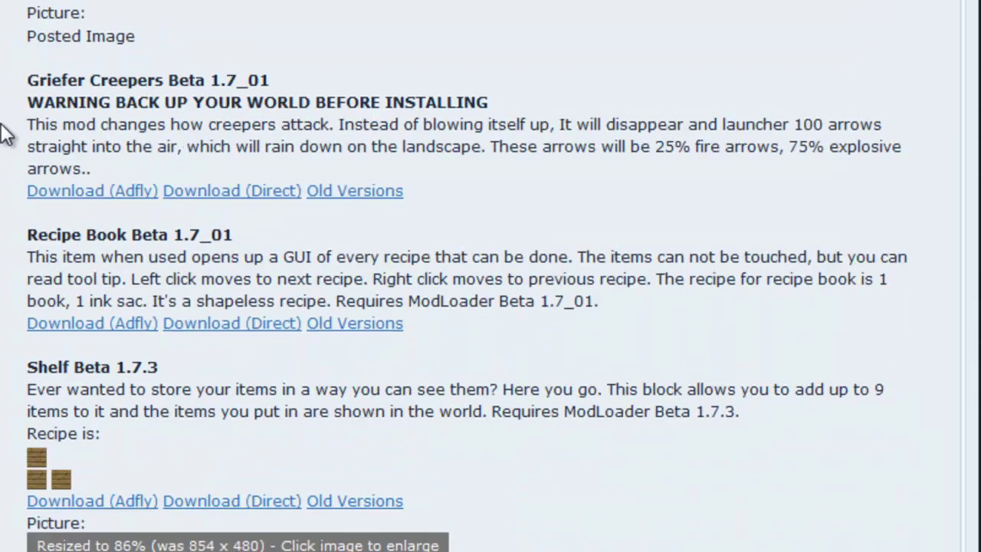
scroll(6, 132, "down", 20)
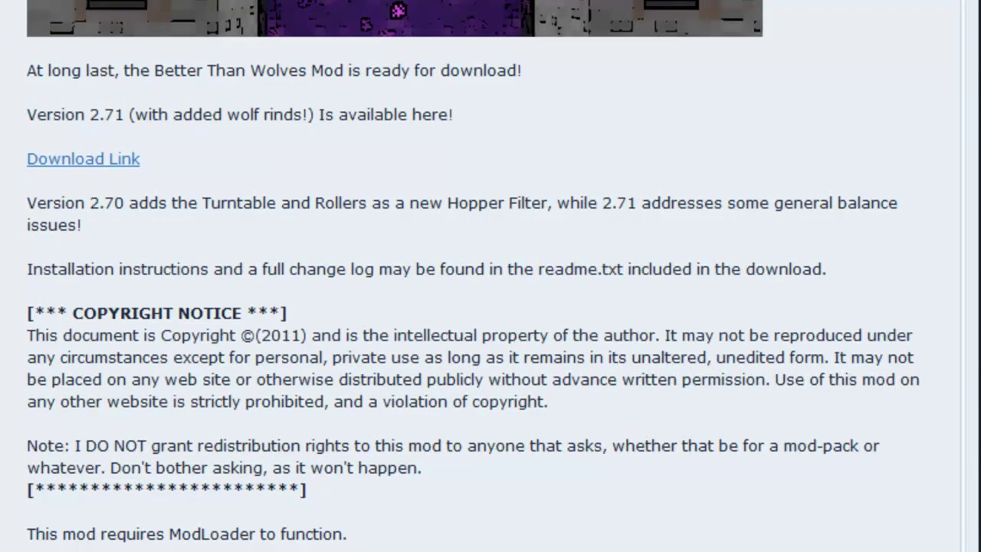
scroll(327, 192, "up", 2)
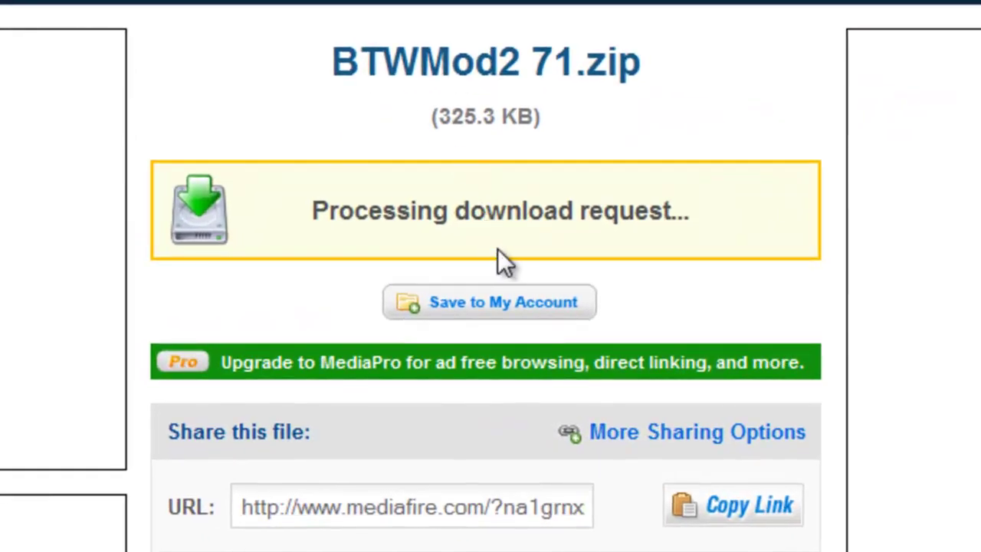
left_click(519, 221)
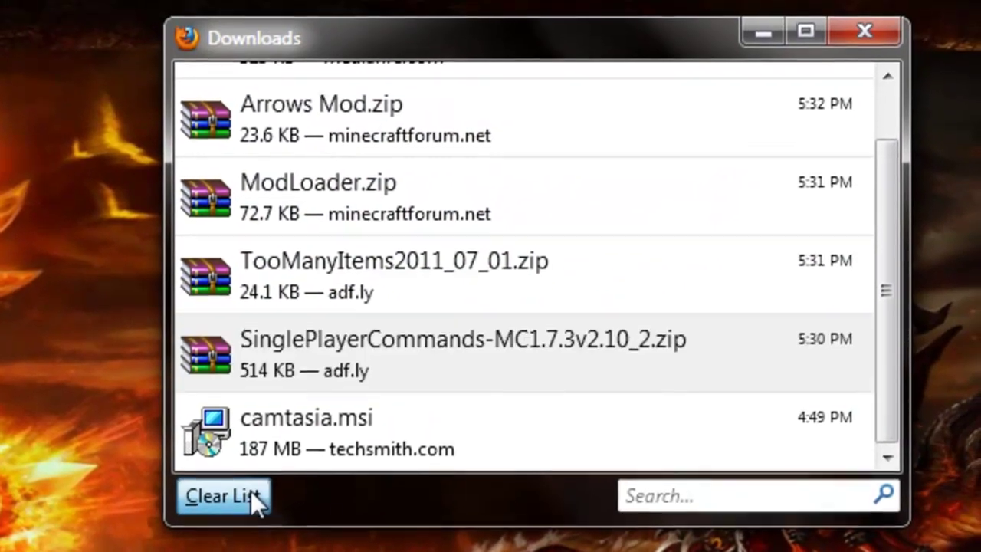
Step: Clear the browser's download list, close its window, and open the Windows Downloads folder
left_click(280, 376)
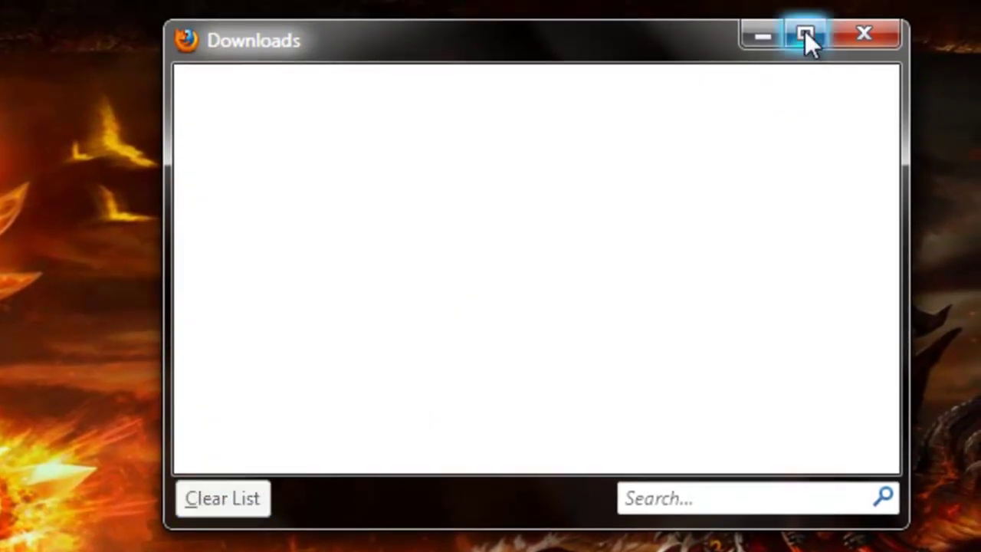
left_click(863, 35)
key("super")
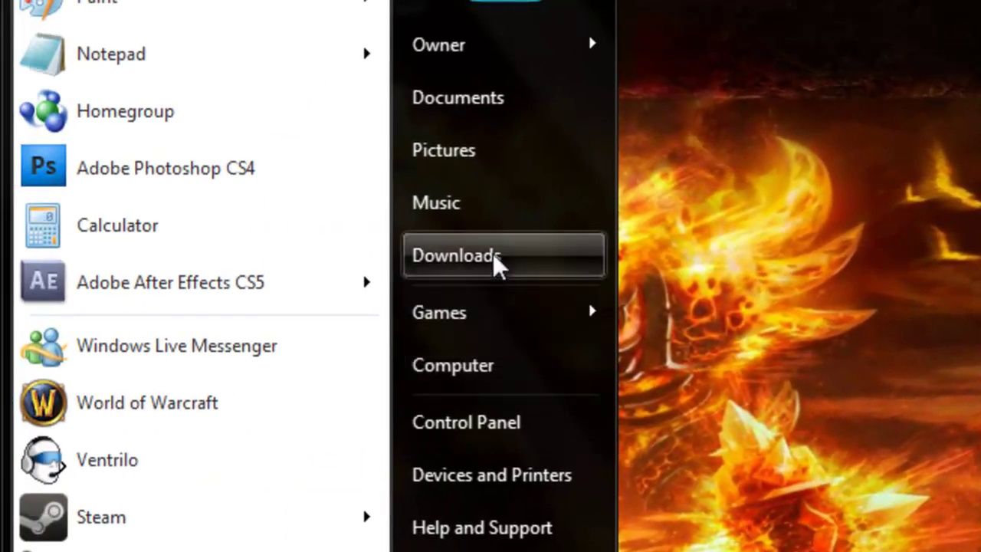
left_click(536, 245)
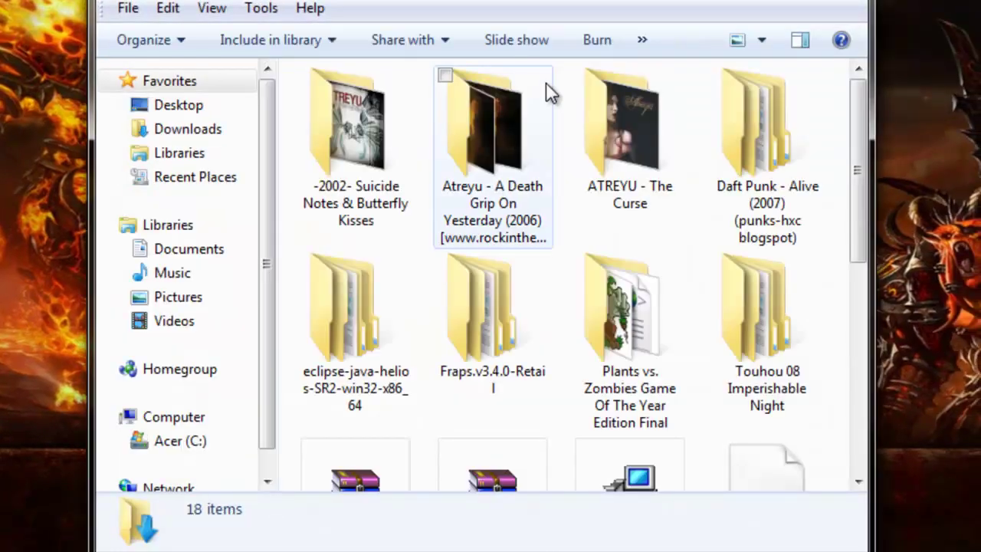
Step: Move the TooManyItems, ModLoader, Arrows Mod, BTWMod2-71 and SinglePlayerCommands archives from Downloads to the desktop, and close the folder
scroll(545, 84, "down", 5)
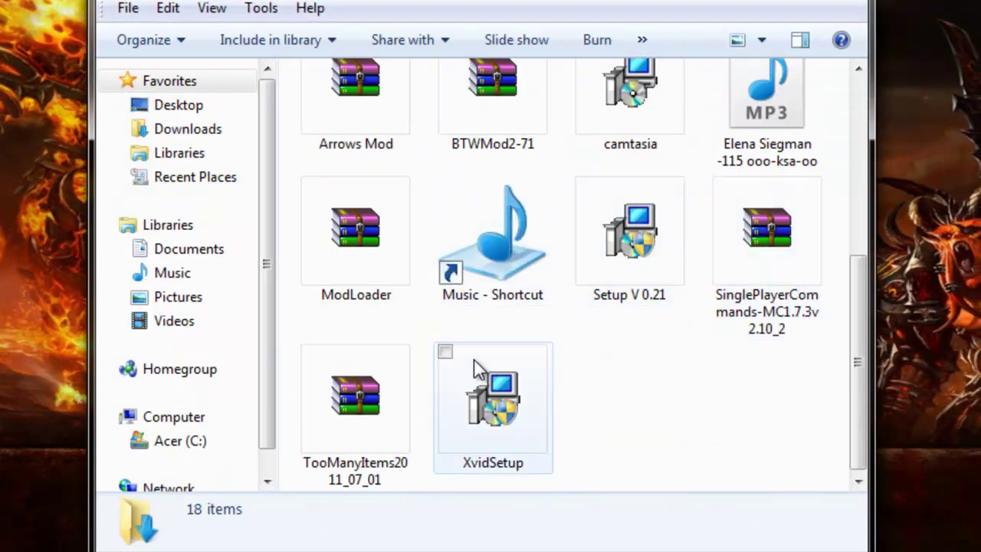
left_click(313, 354)
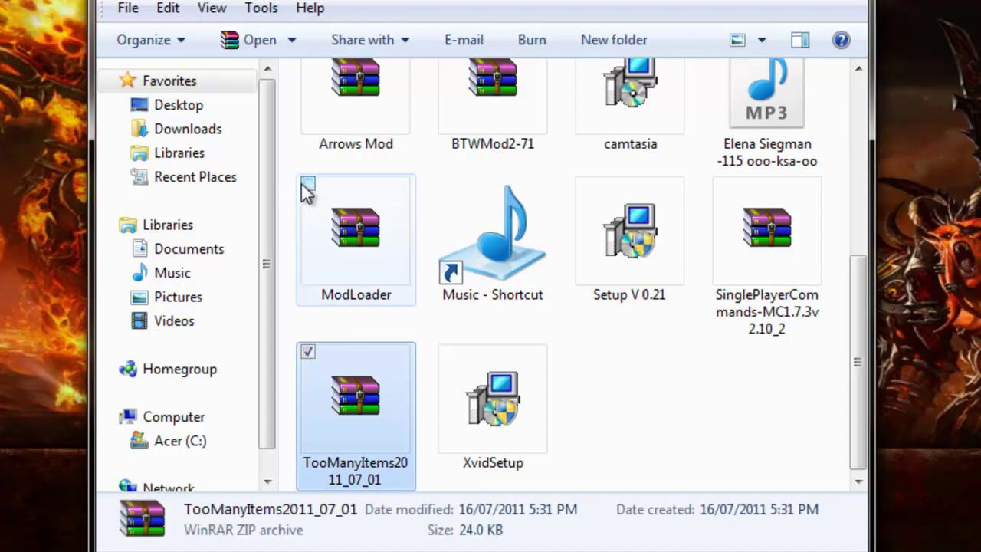
left_click(307, 187)
scroll(324, 152, "up", 1)
left_click(307, 70)
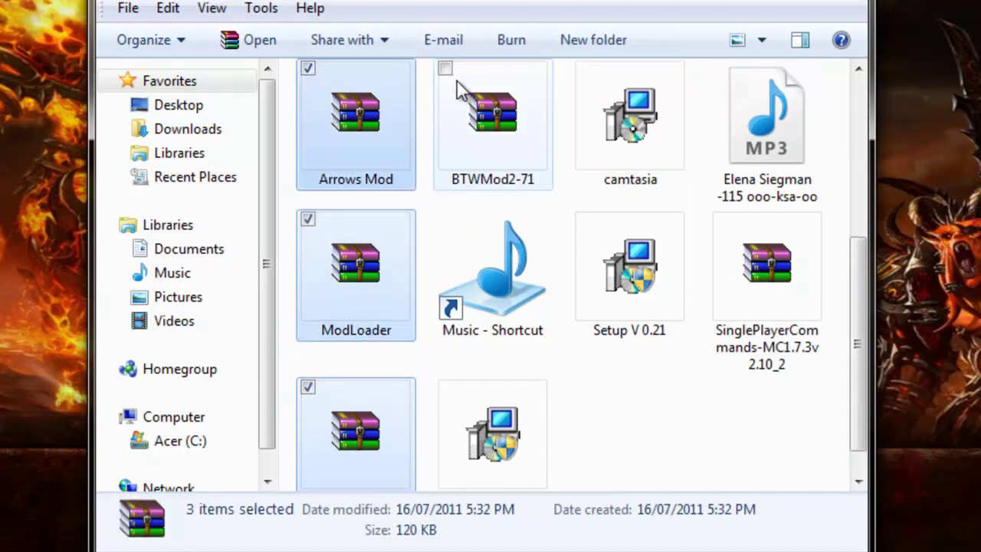
left_click(445, 69)
left_click_drag(720, 224, 23, 409)
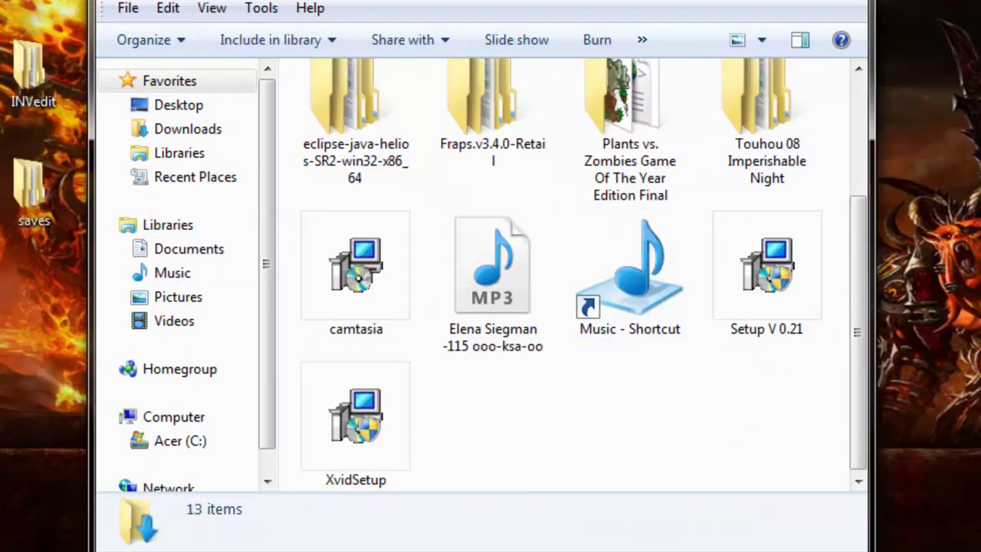
key("alt+F4")
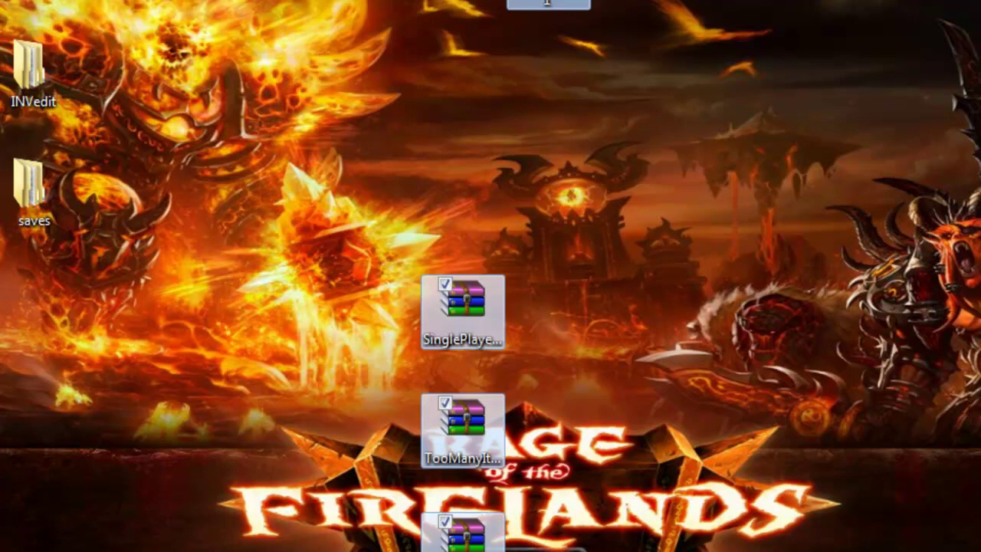
Step: Move the ModLoader and BTWMod2-71 archives together into the same desktop column as the other three mod archives
left_click(53, 190)
left_click(29, 48, "ctrl")
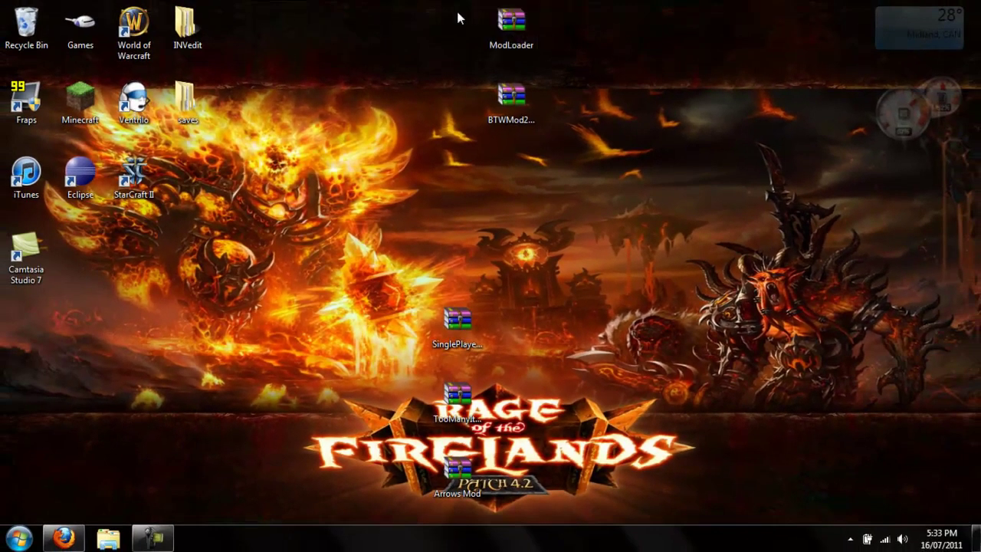
left_click_drag(456, 11, 584, 107)
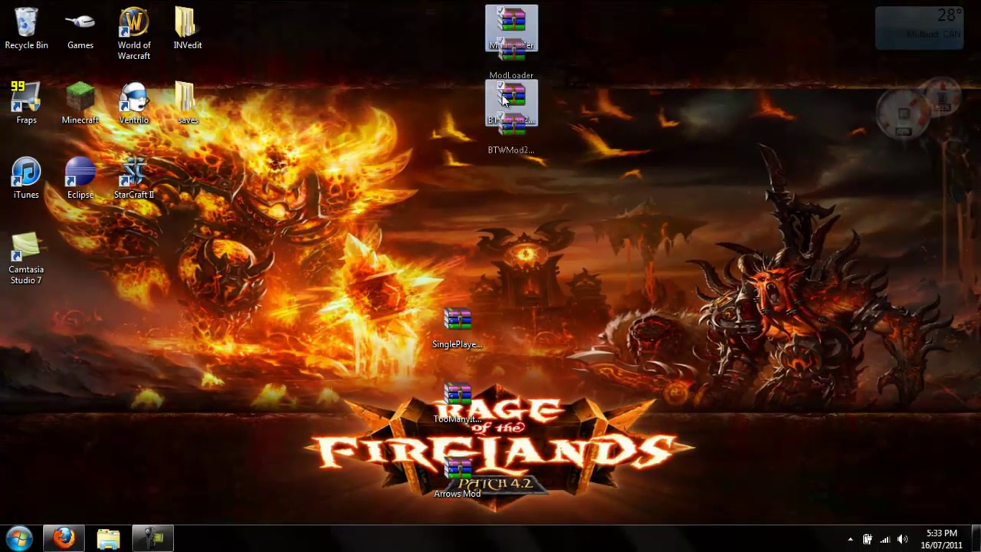
left_click_drag(464, 217, 459, 222)
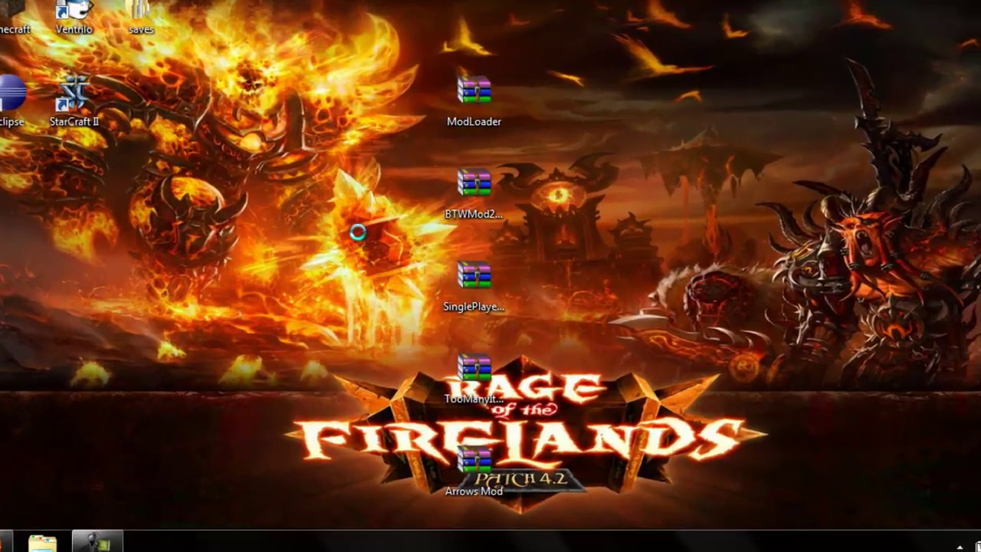
Step: Create a new desktop folder named Minecraft Mods
right_click(343, 322)
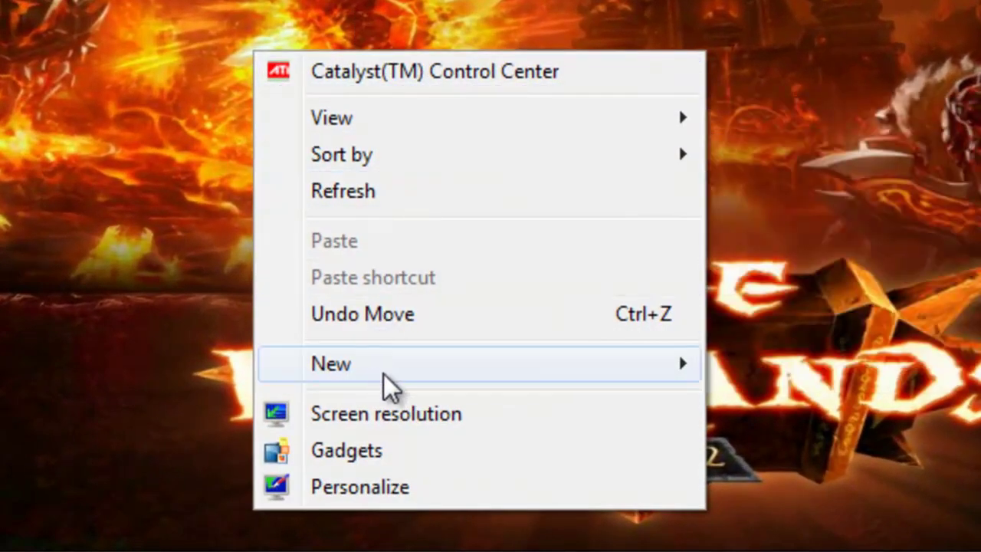
mouse_move(449, 374)
left_click(755, 0)
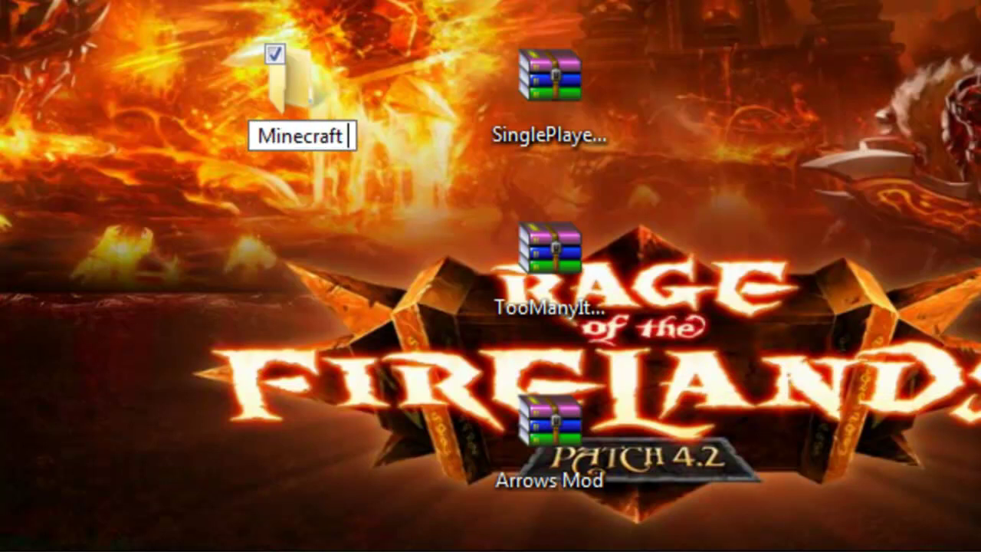
key("Return")
Step: Move all five mod archives from the desktop into the Minecraft Mods folder and open that folder
left_click_drag(449, 1, 898, 521)
left_click_drag(563, 112, 307, 99)
double_click(319, 85)
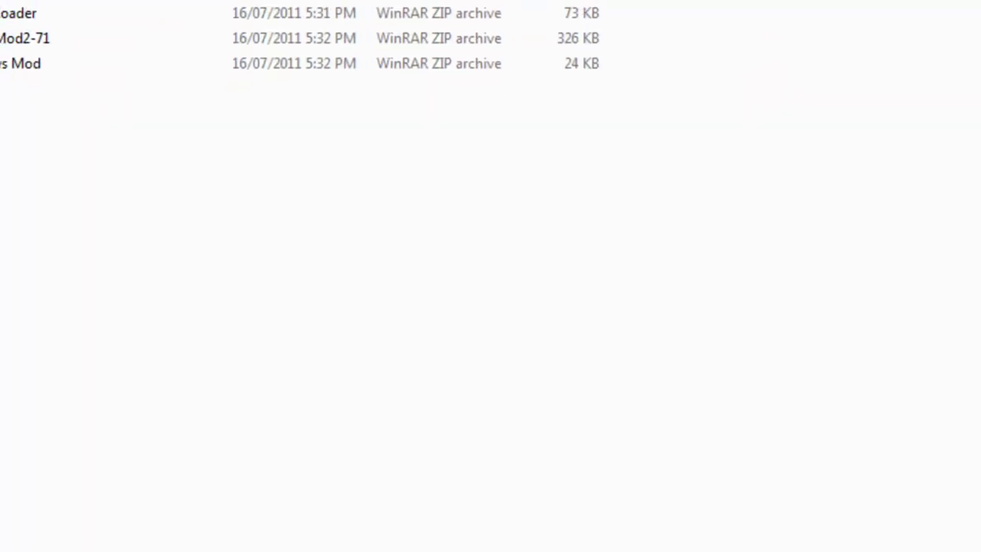
Step: Extract the TooManyItems2011_07_01 and SinglePlayerCommands-MC1.7.3v2.10_2 archives, each into a folder of its own name
left_click(401, 97)
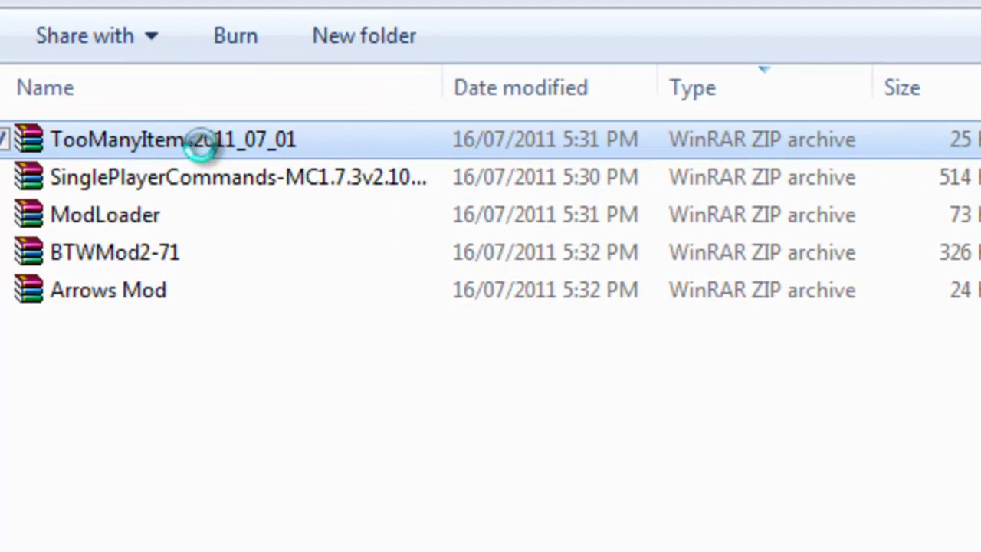
right_click(203, 147)
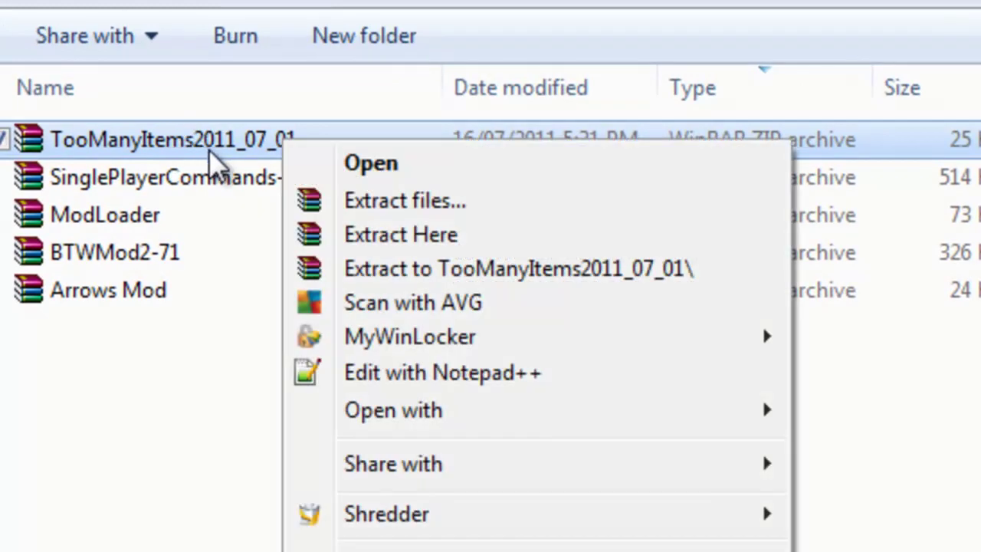
left_click(708, 278)
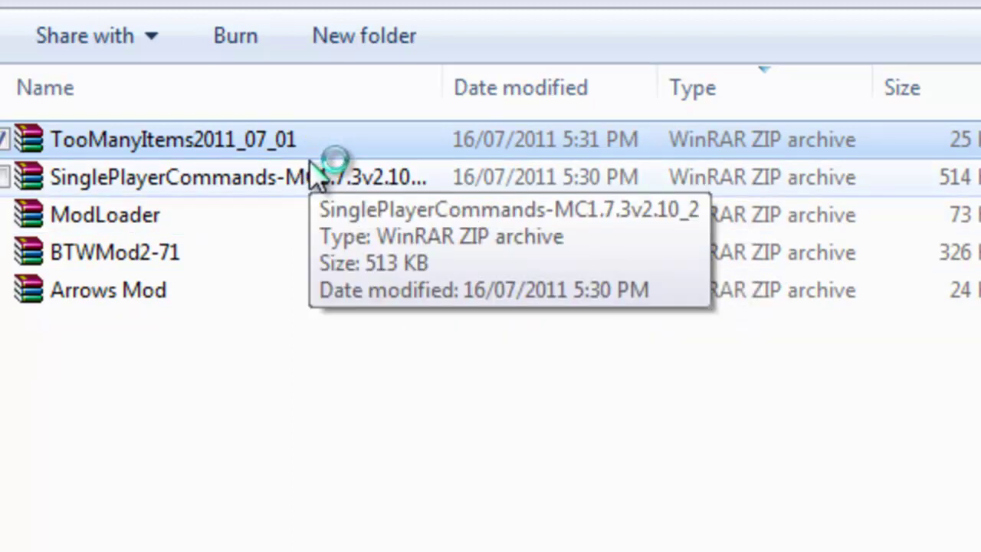
right_click(303, 180)
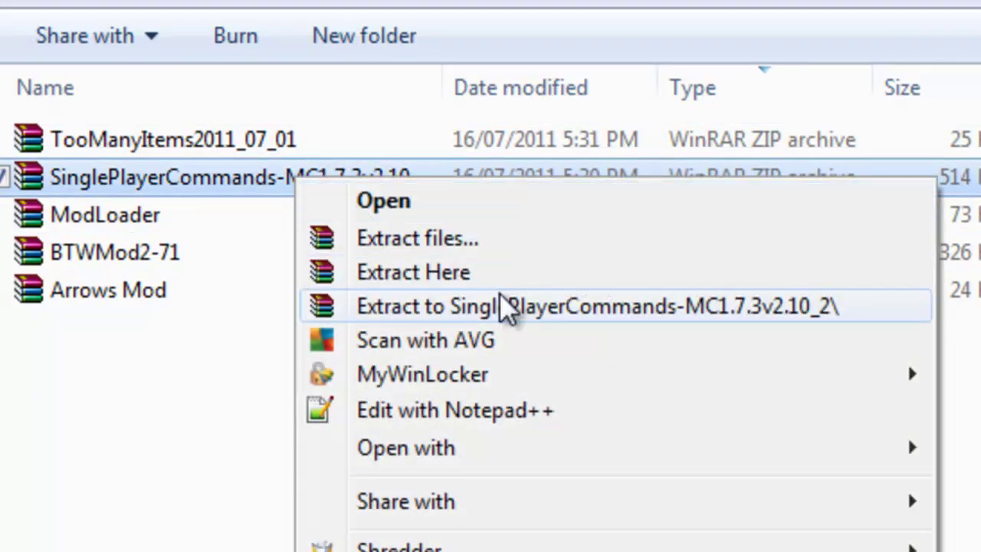
left_click(511, 307)
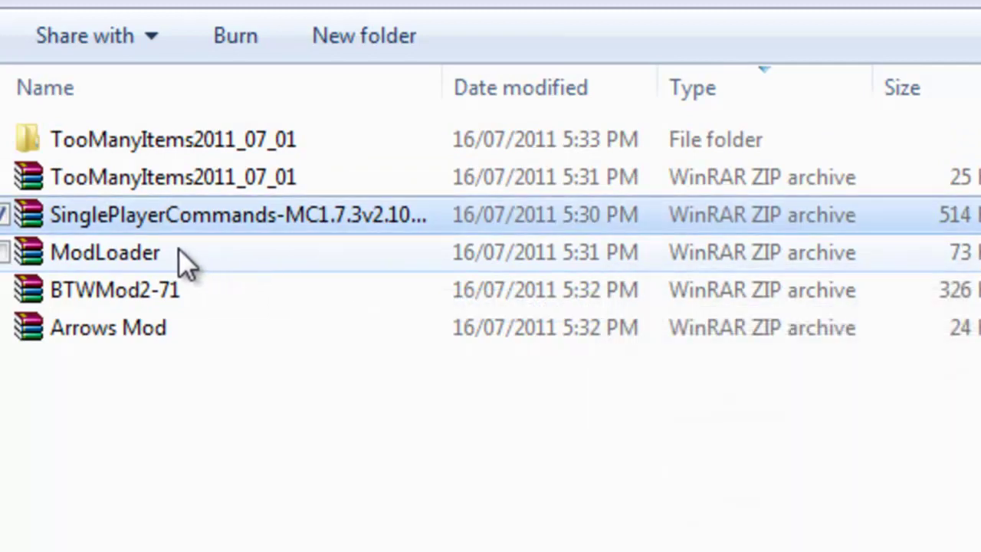
Step: Extract the ModLoader, BTWMod2-71 and Arrows Mod archives, each into a folder of its own name
left_click(130, 290)
right_click(130, 290)
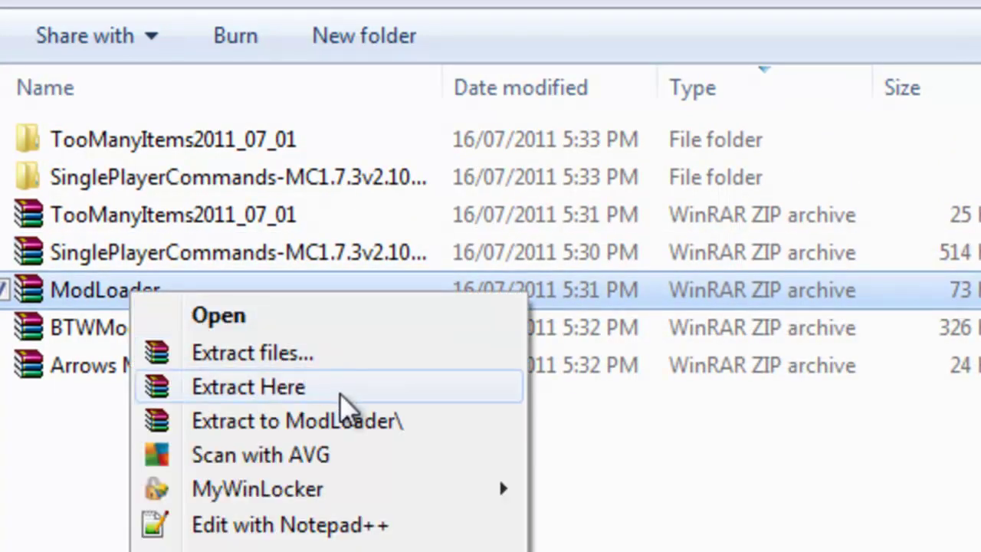
left_click(343, 423)
left_click(88, 335)
right_click(90, 309)
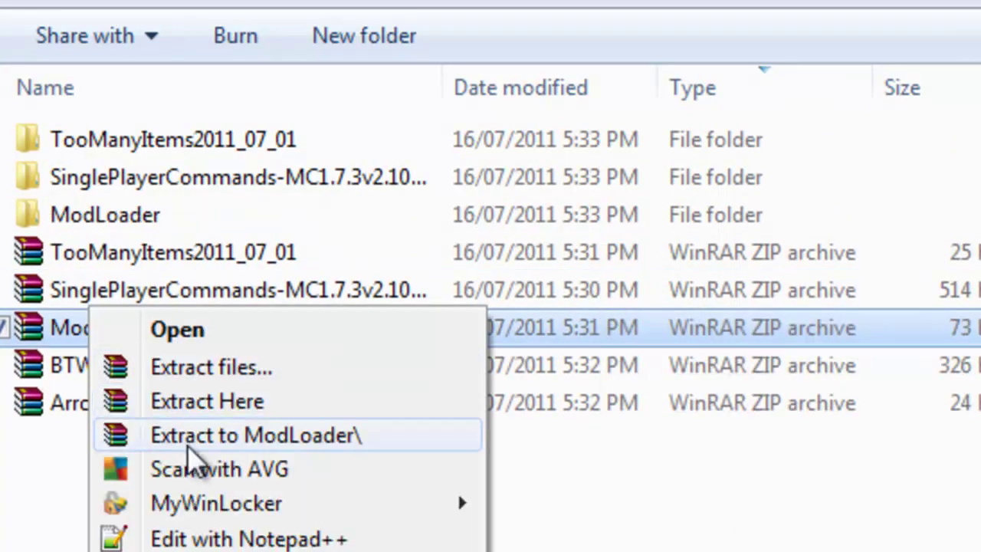
left_click(75, 368)
right_click(80, 366)
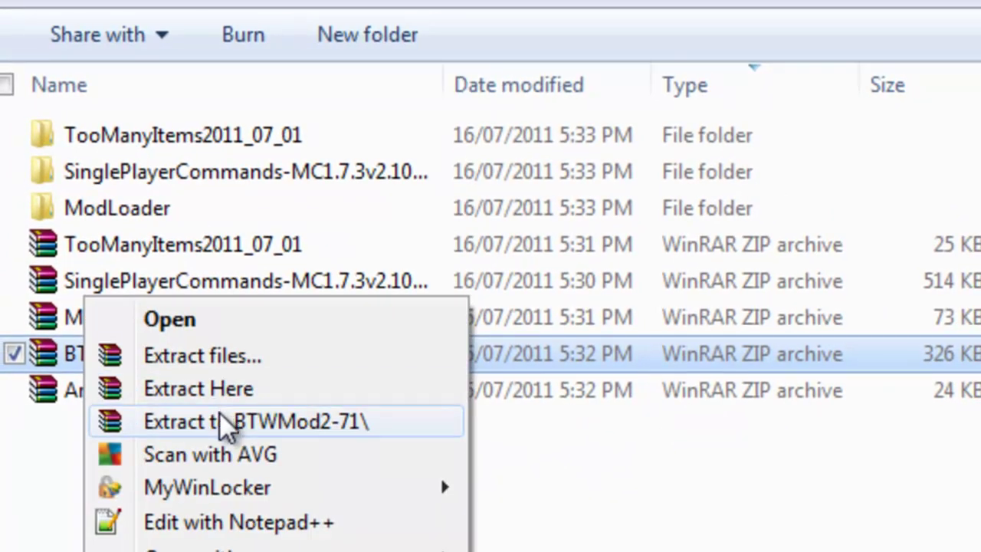
left_click(225, 420)
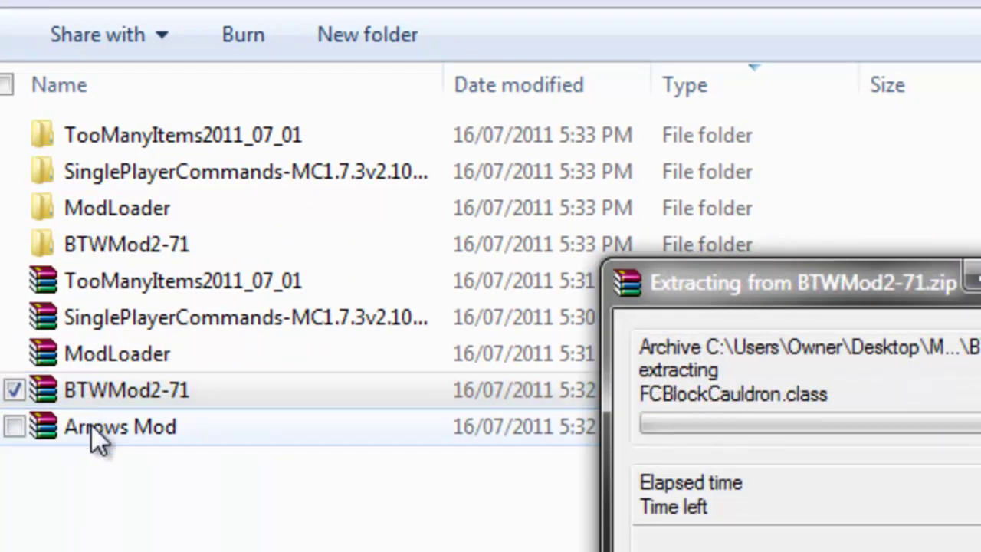
left_click(90, 427)
right_click(90, 427)
left_click(292, 426)
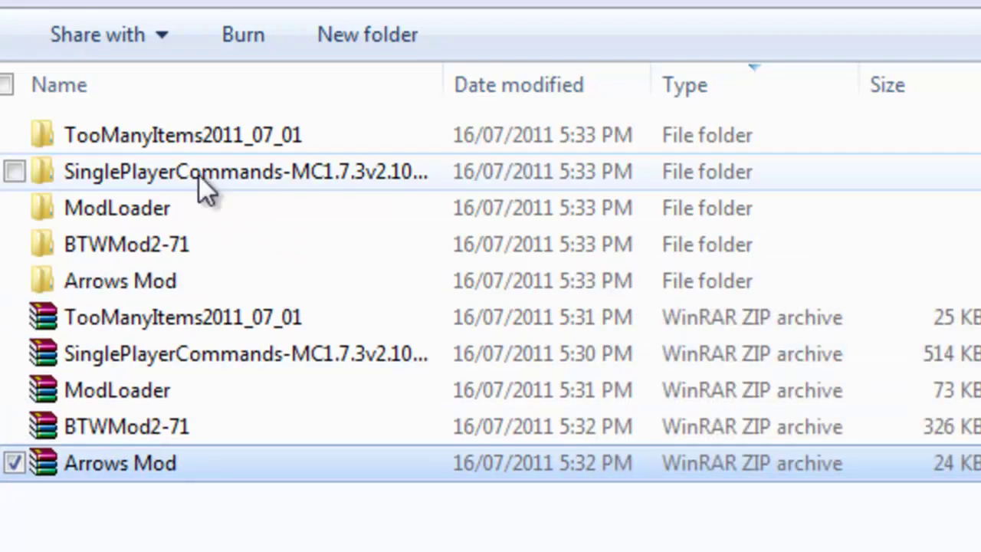
Step: Delete the five ZIP archives from the Minecraft Mods folder, keeping only the extracted folders
left_click_drag(234, 540, 188, 305)
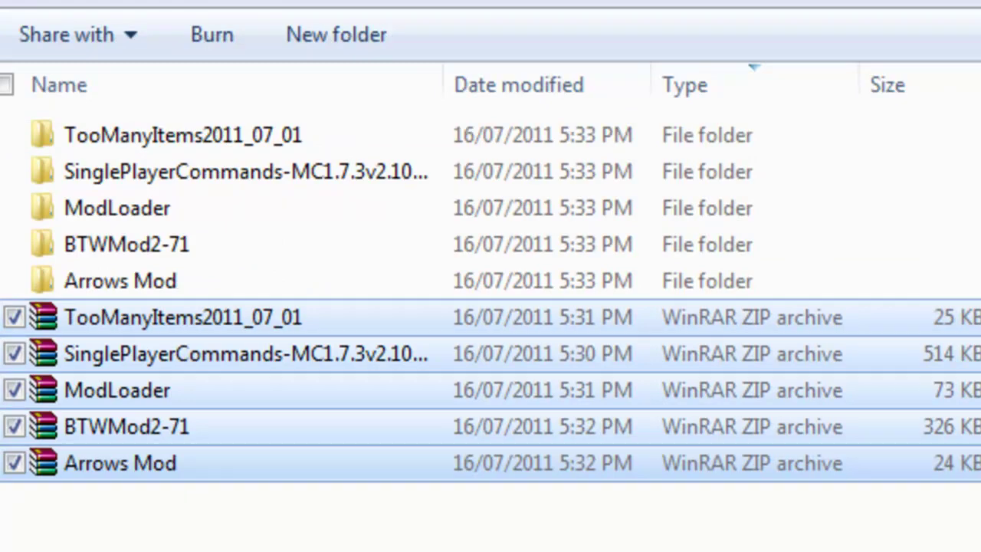
key("Delete")
key("Return")
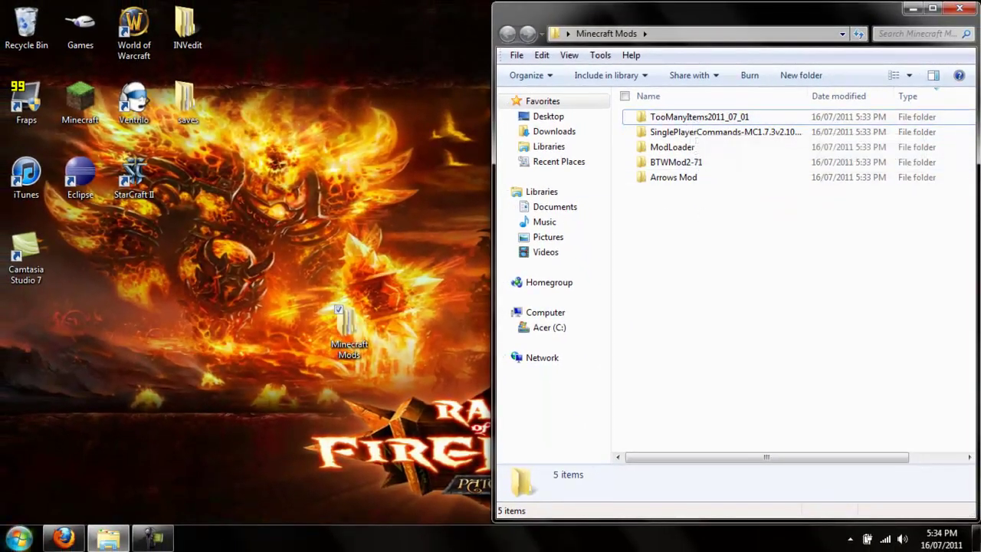
Step: Open the AppData Roaming folder by running %appdata% from the Windows search
left_click(19, 538)
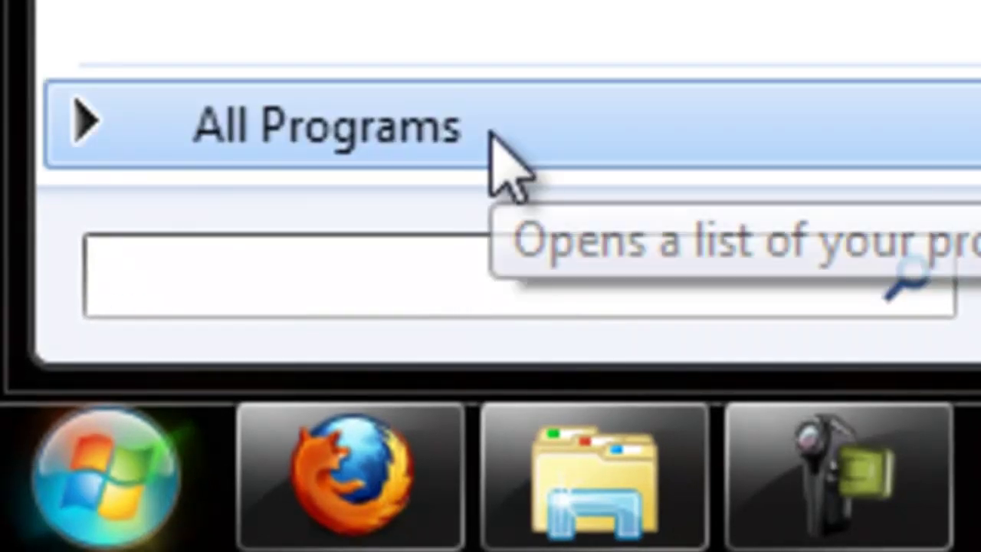
left_click(502, 165)
type("%")
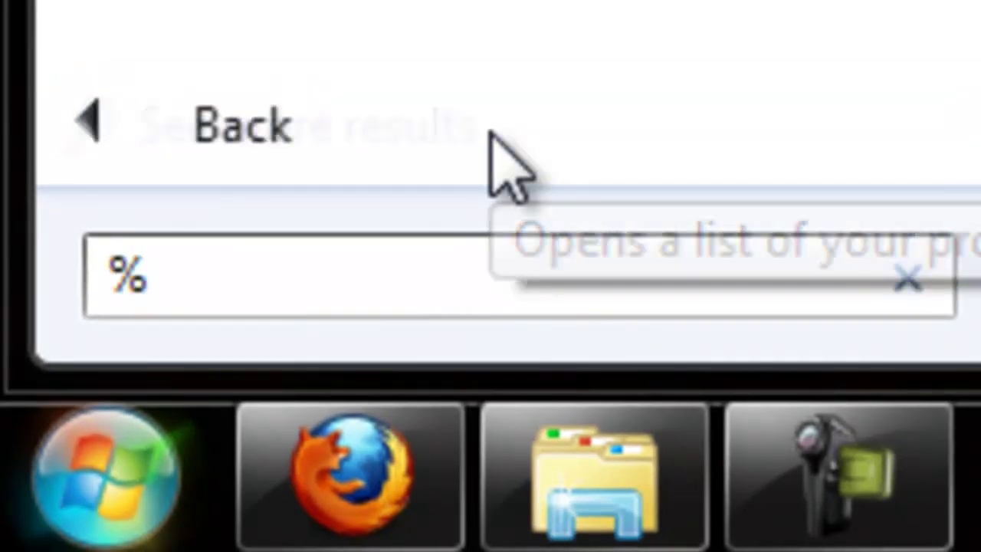
type("app")
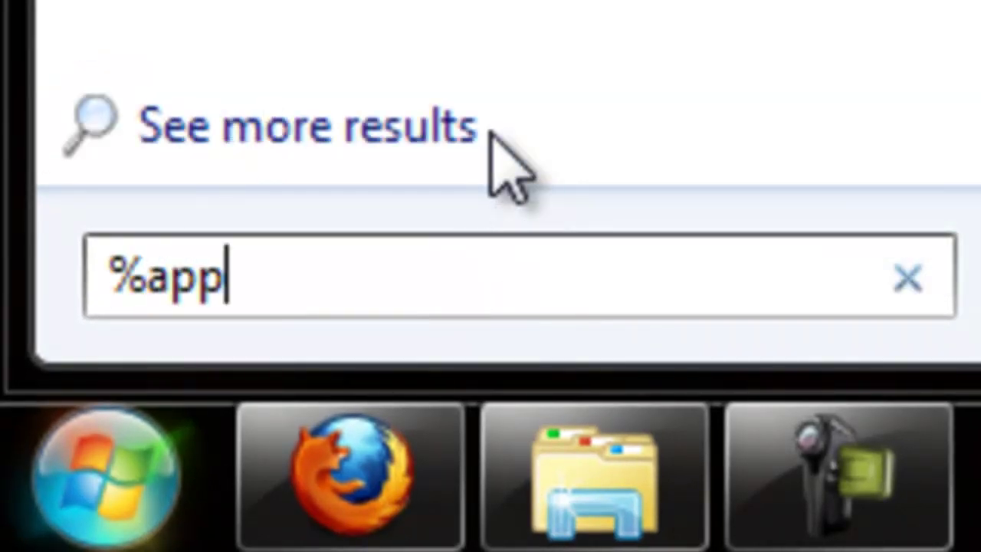
type("data%")
key("Return")
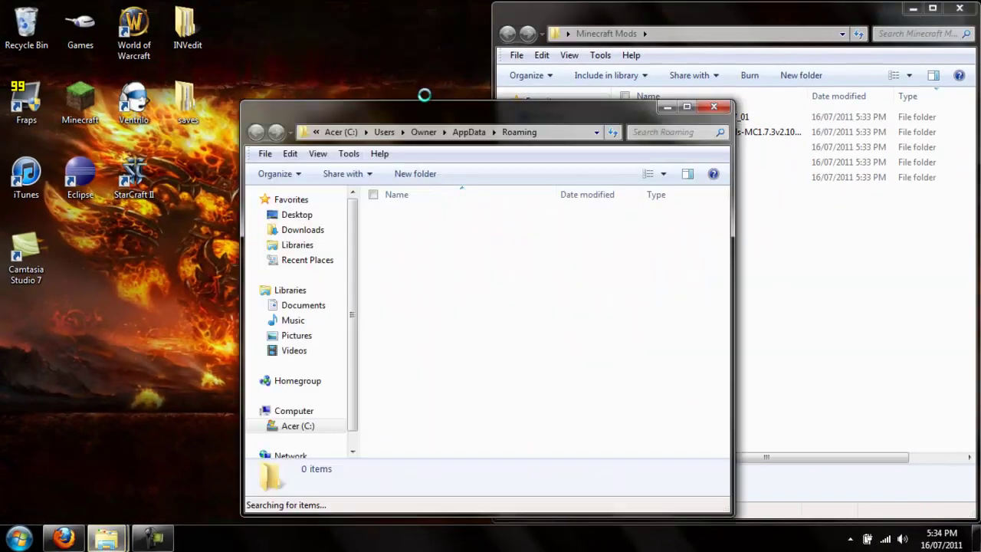
Step: Dock the Roaming window beside the Minecraft Mods window and open the .minecraft\bin folder in it
left_click_drag(368, 104, 2, 61)
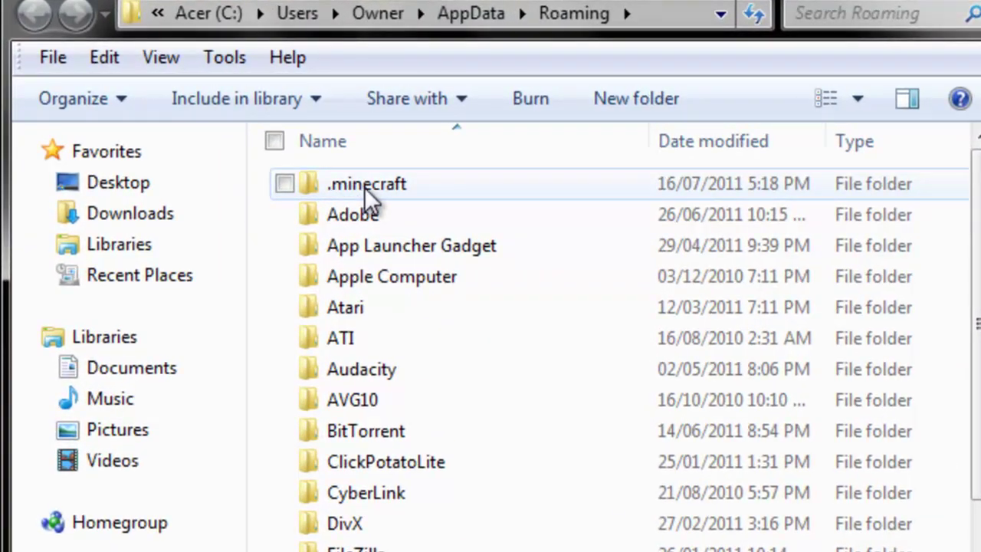
double_click(369, 187)
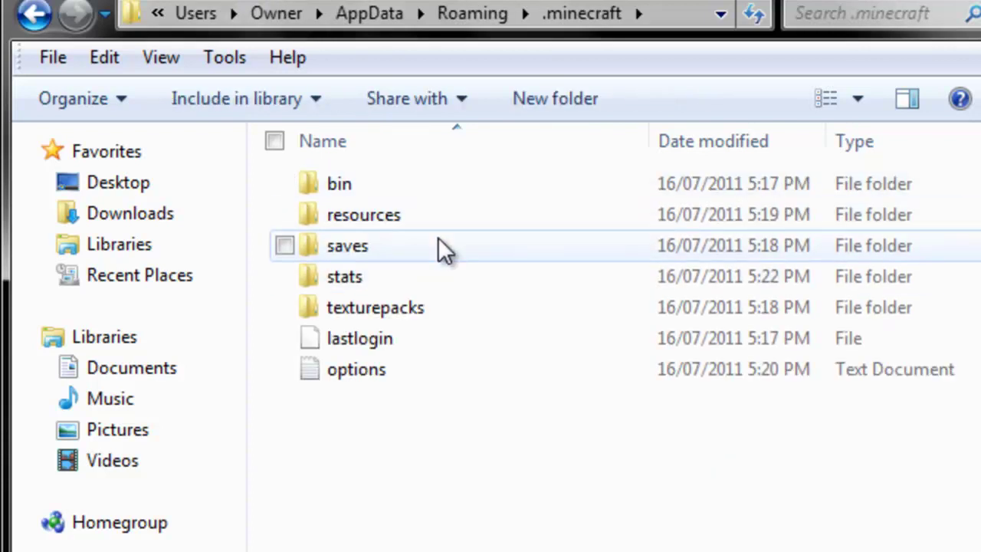
double_click(440, 190)
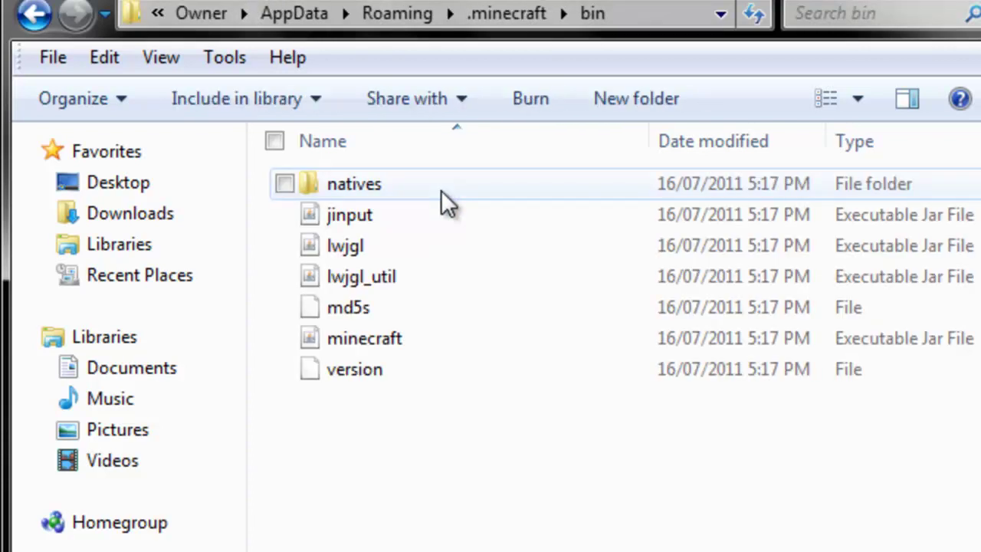
Step: Open the minecraft jar file with WinRAR, dismiss the licence reminder and dock the archive window beside the Minecraft Mods folder
left_click(411, 332)
right_click(411, 333)
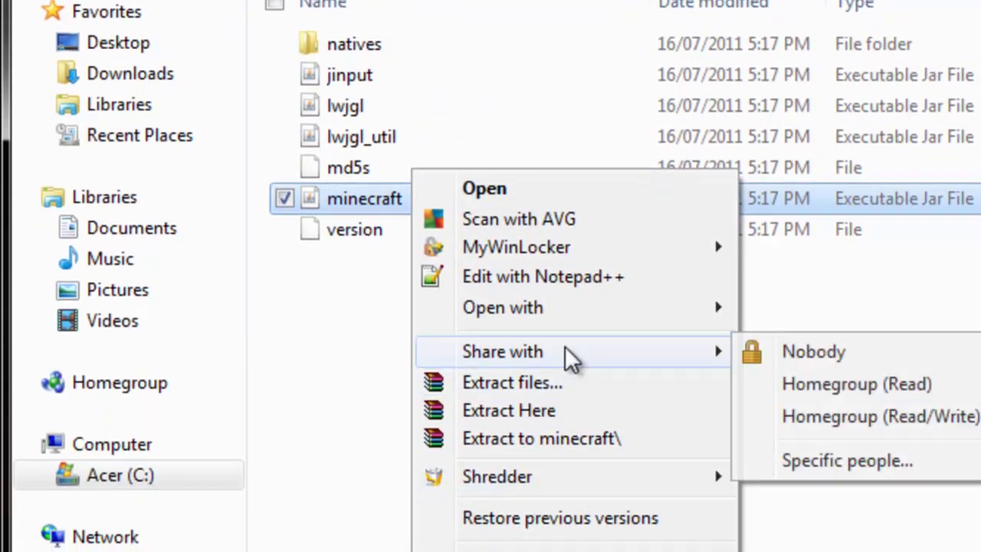
mouse_move(655, 316)
left_click(870, 341)
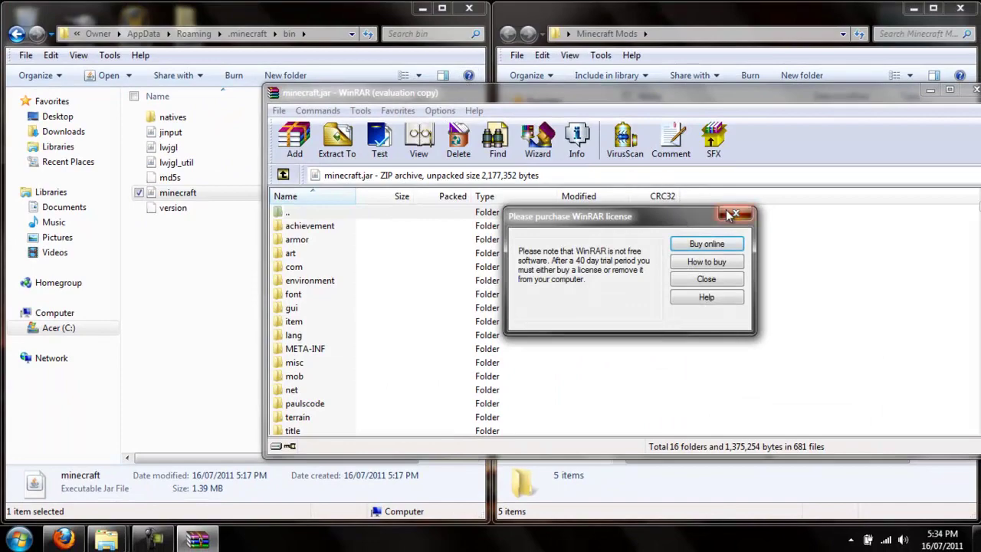
left_click(730, 214)
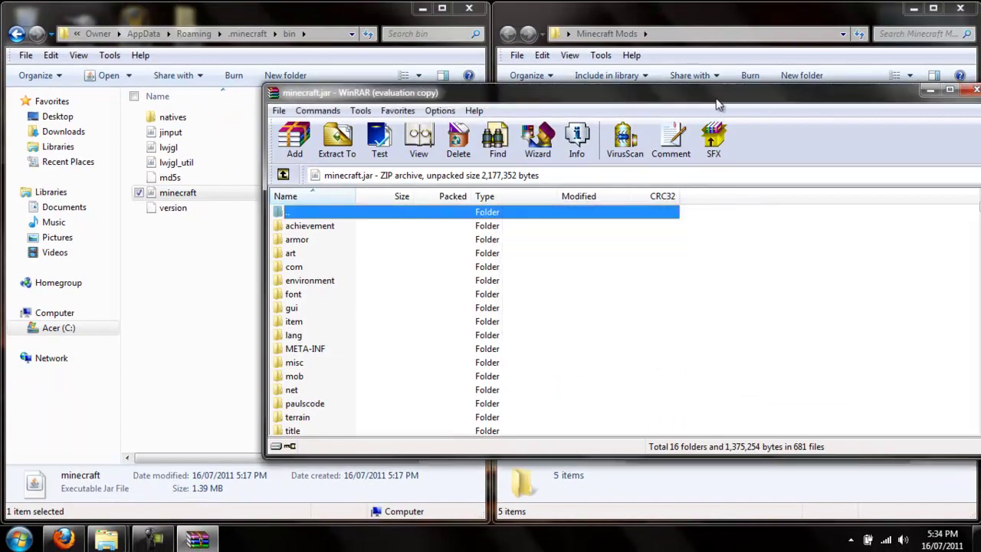
left_click_drag(730, 92, 2, 31)
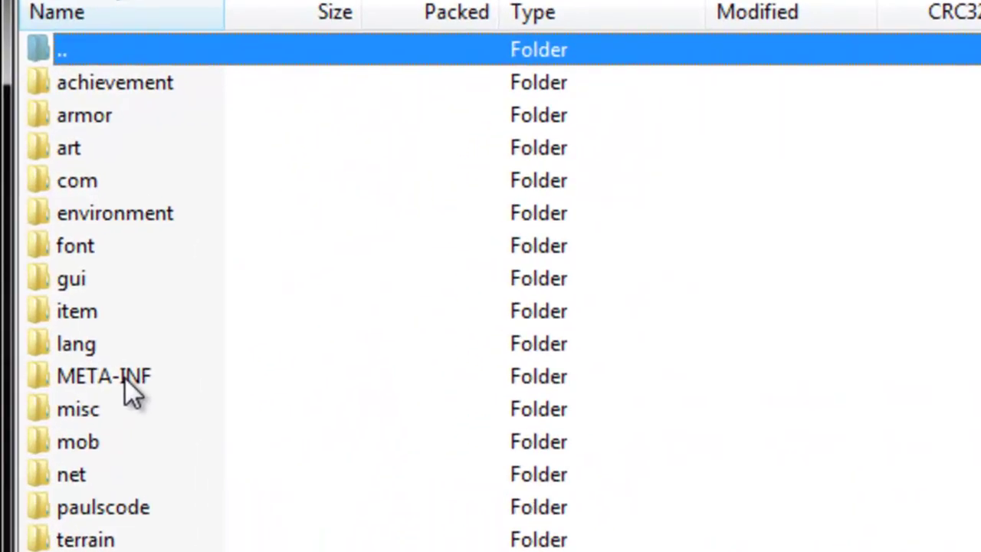
Step: Delete the META-INF folder from the minecraft.jar archive
left_click(109, 265)
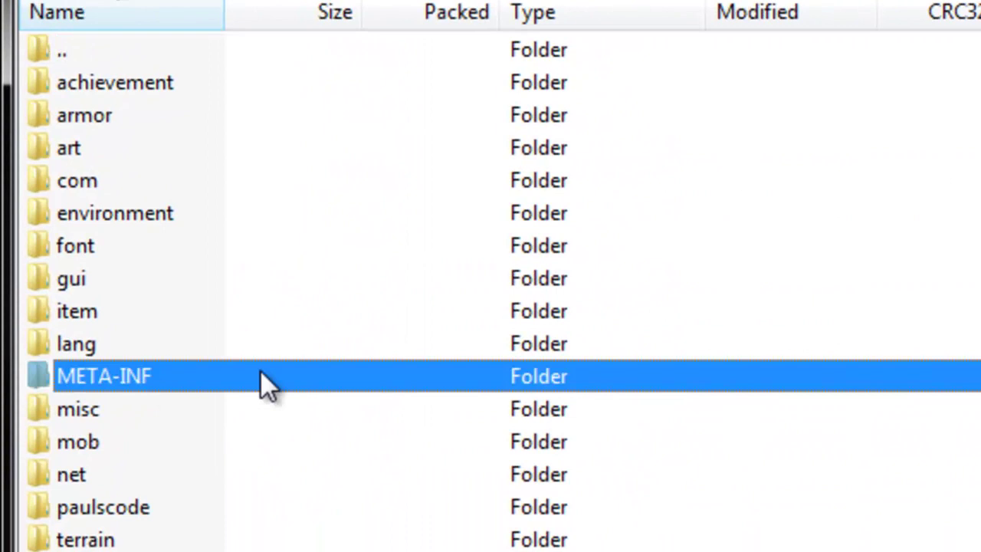
key("Delete")
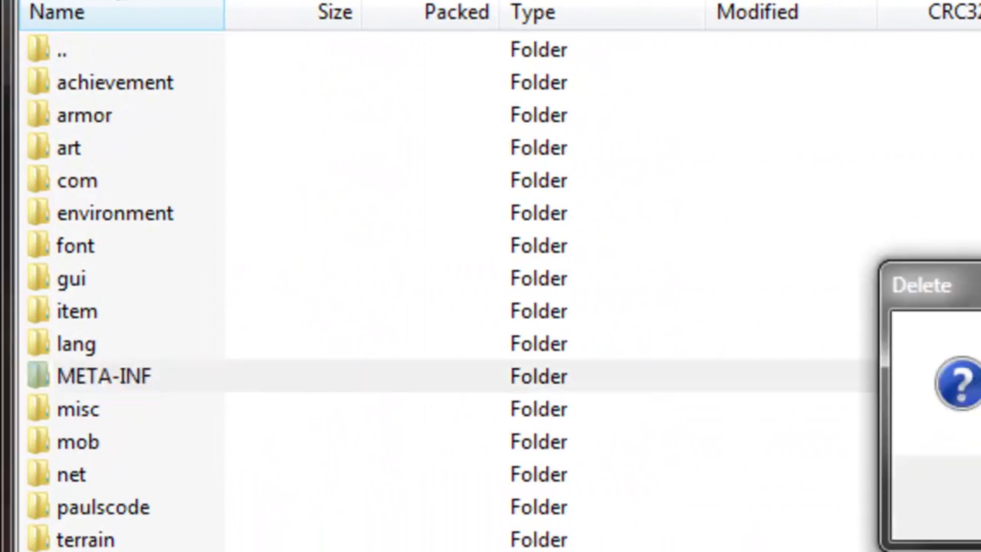
key("Return")
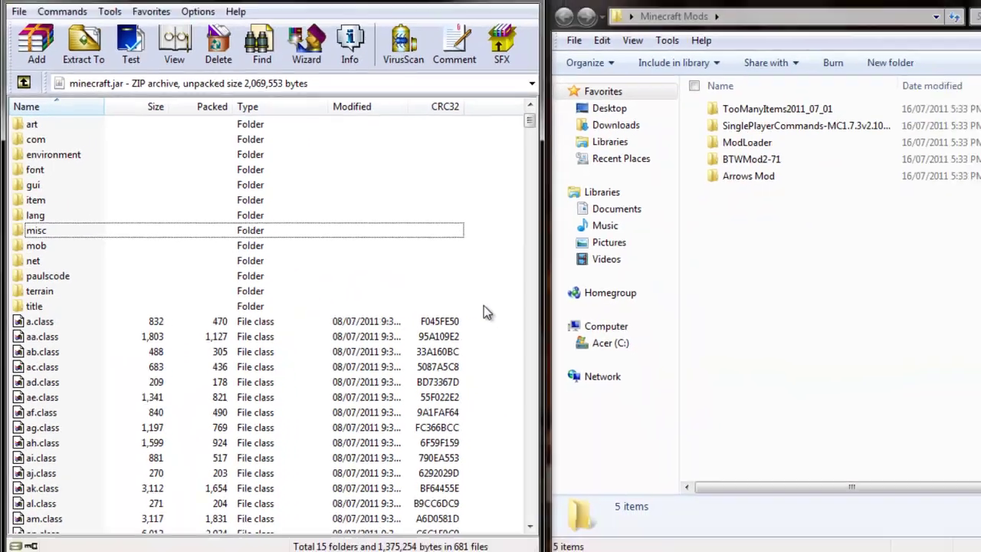
Step: Add all files of the ModLoader folder to minecraft.jar with the update mode Add and replace files
scroll(437, 300, "down", 4)
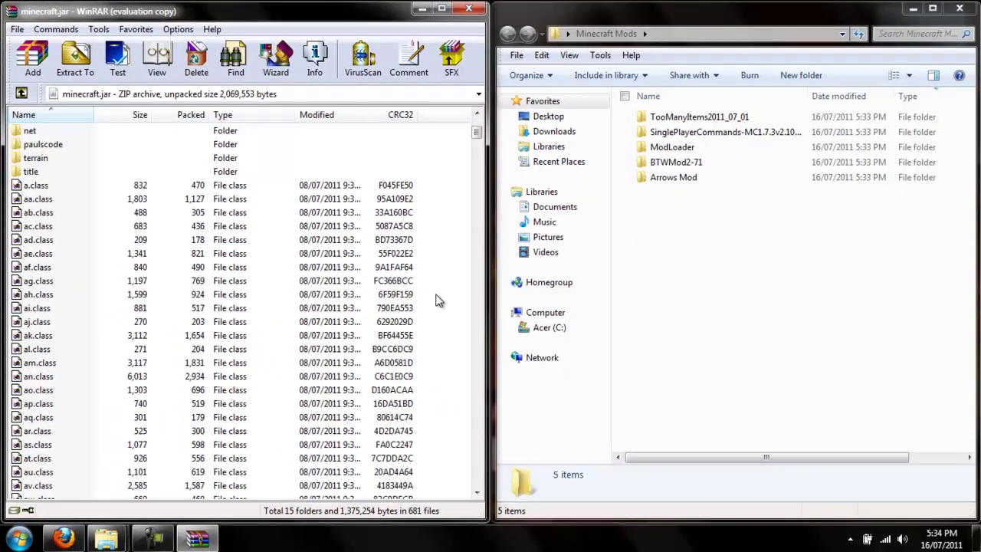
scroll(437, 303, "down", 9)
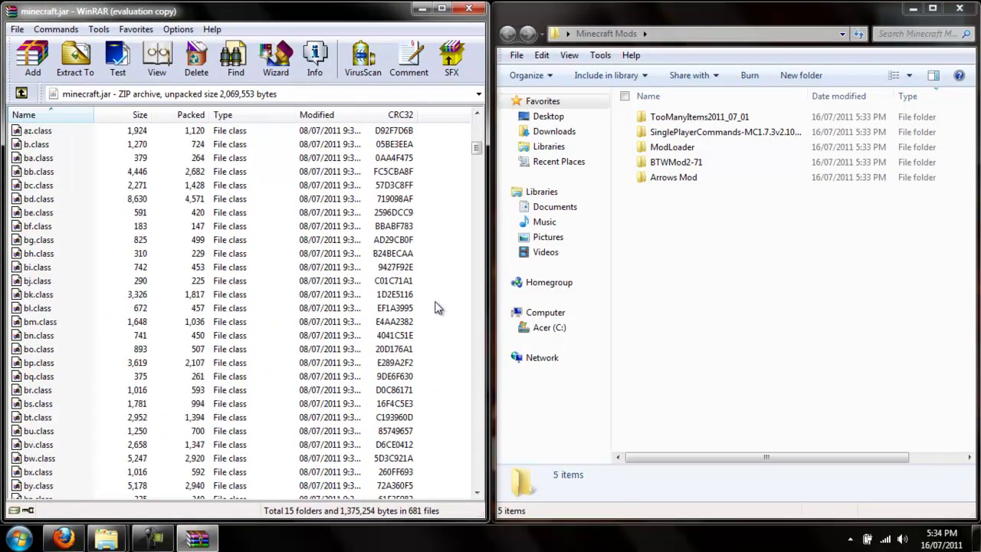
left_click_drag(476, 154, 466, 113)
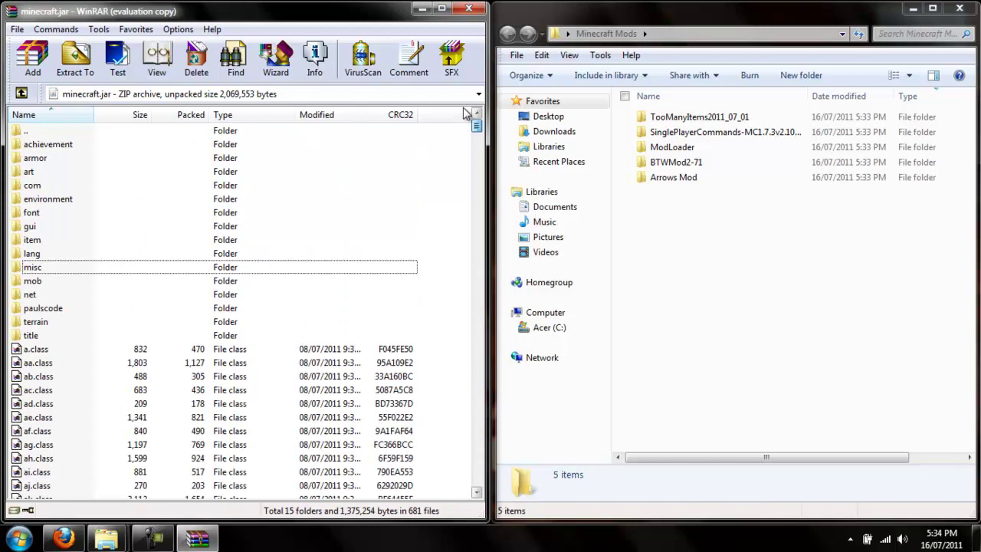
double_click(697, 147)
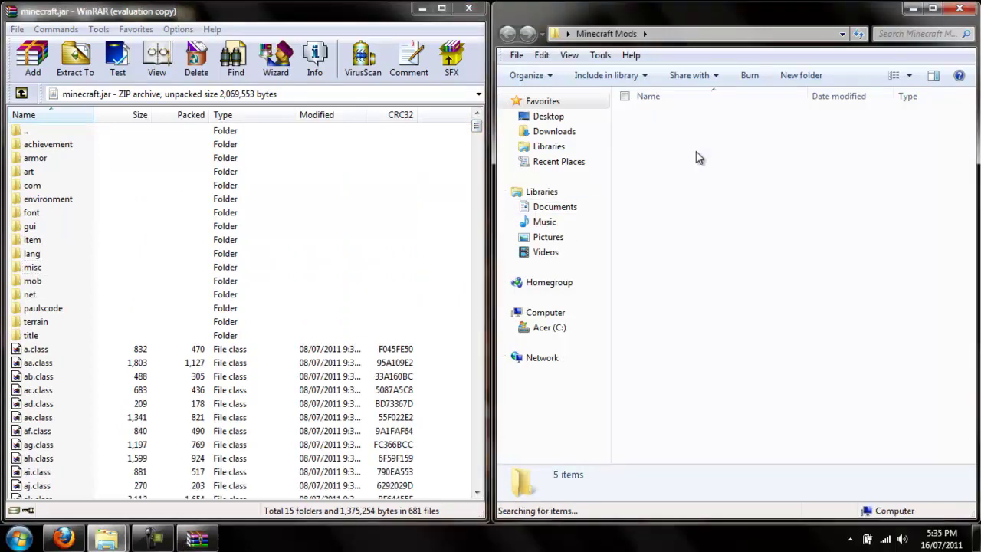
left_click_drag(754, 405, 753, 27)
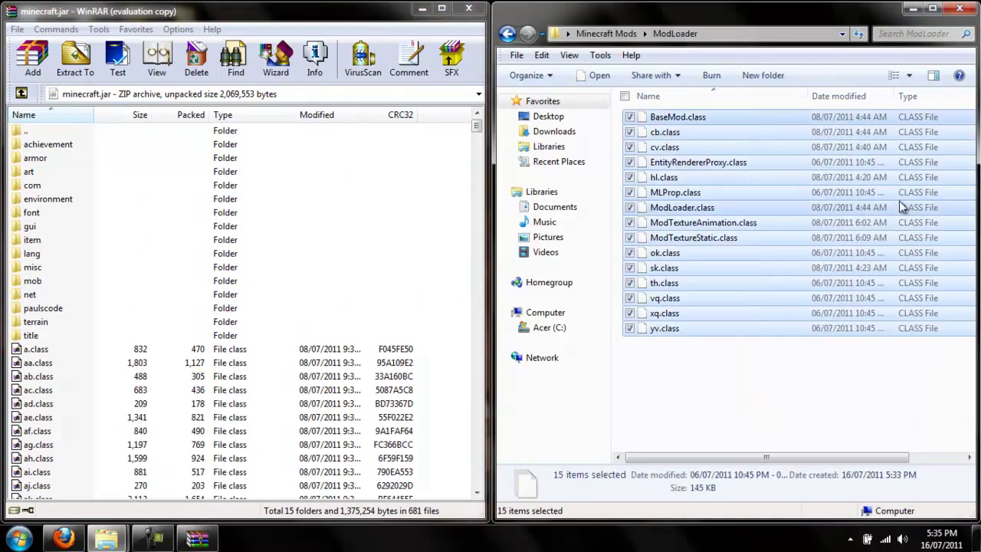
left_click_drag(898, 200, 449, 255)
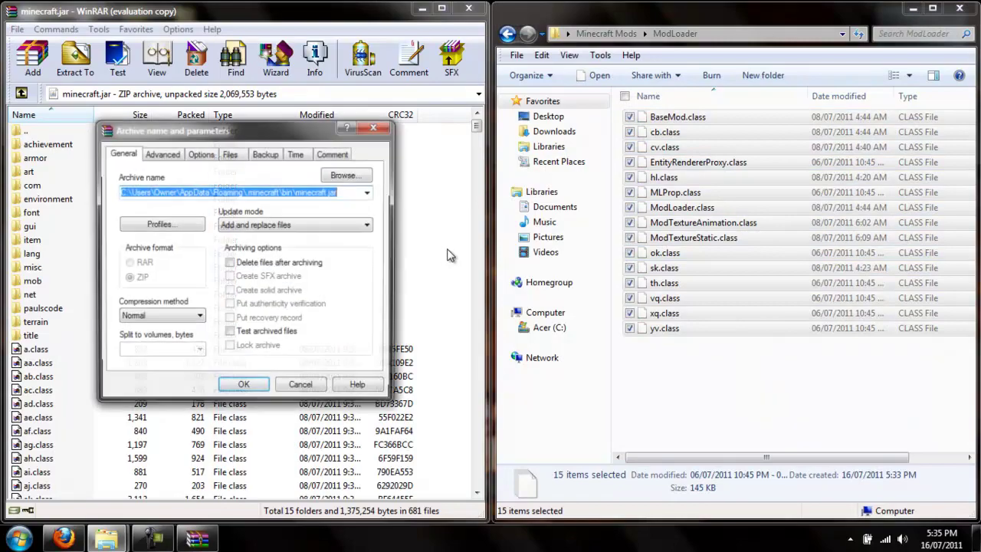
left_click(244, 384)
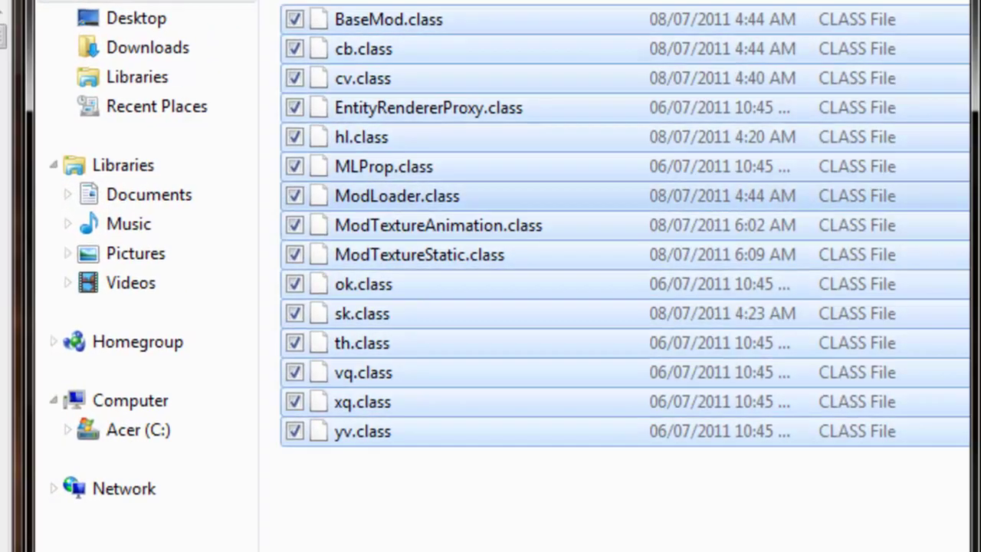
Step: Delete the readme text file from the SinglePlayerCommands-MC1.7.3v2.10_2 folder
key("BackSpace")
left_click(580, 80)
double_click(509, 68)
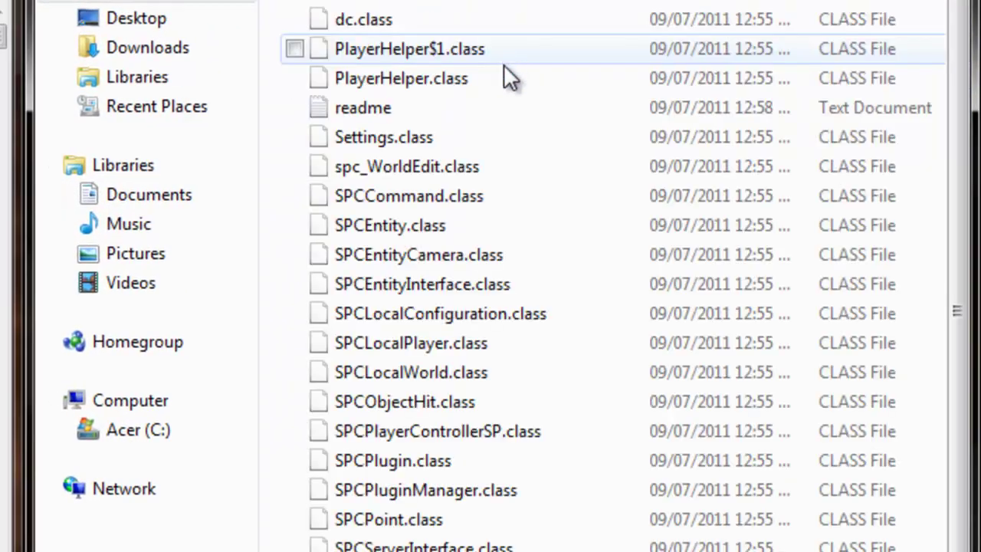
left_click(395, 107)
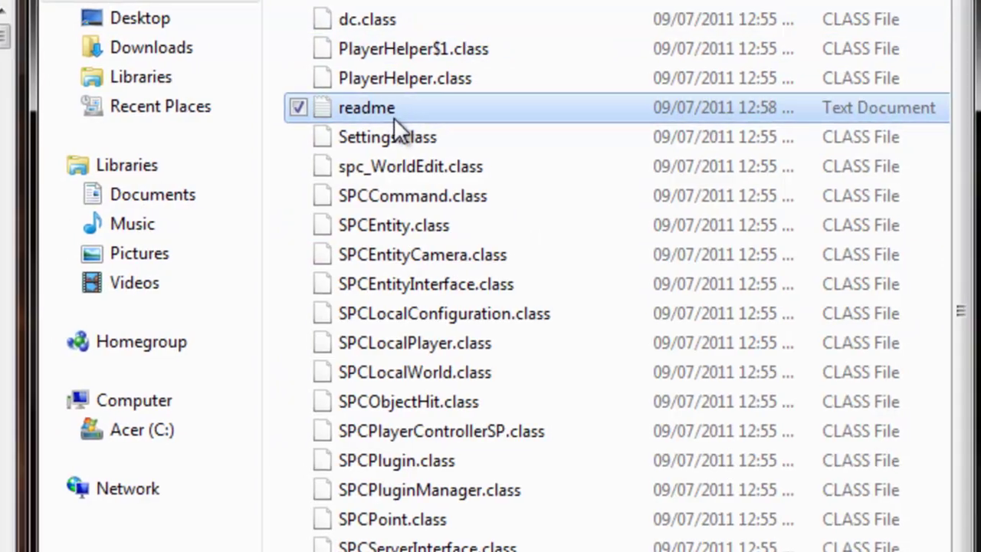
key("Delete")
key("Return")
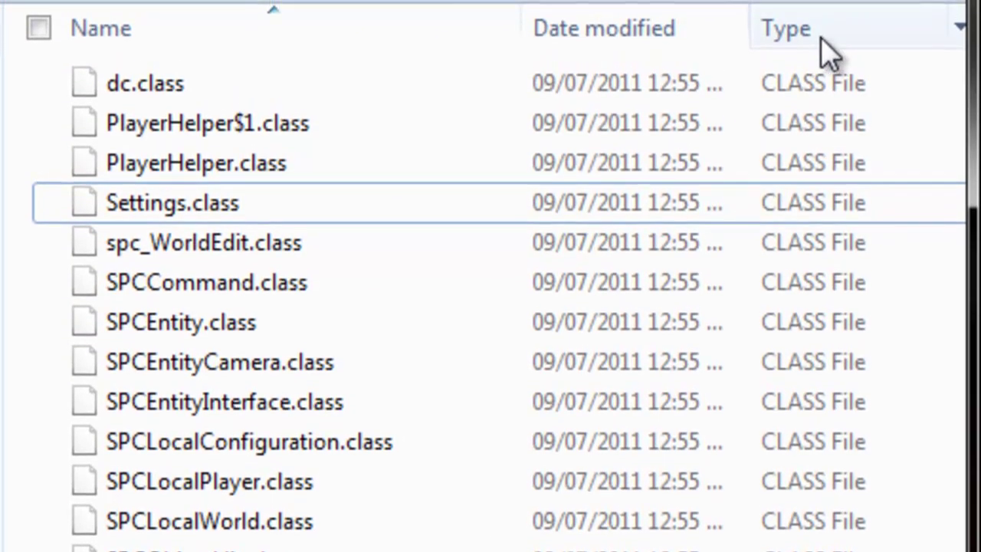
Step: Sort the SinglePlayerCommands files by type and add all the class files, without the WorldEdit jar, to minecraft.jar
left_click(842, 31)
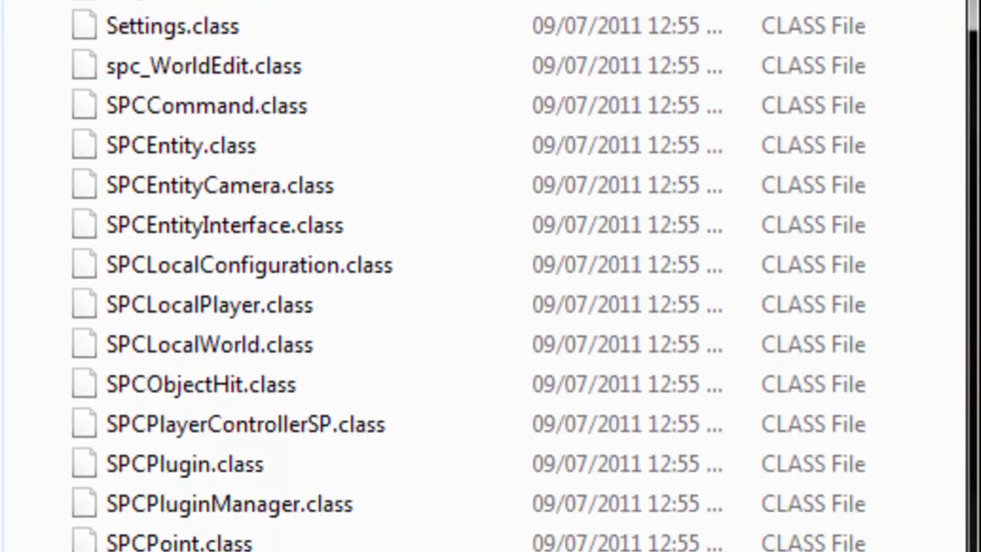
left_click(244, 481)
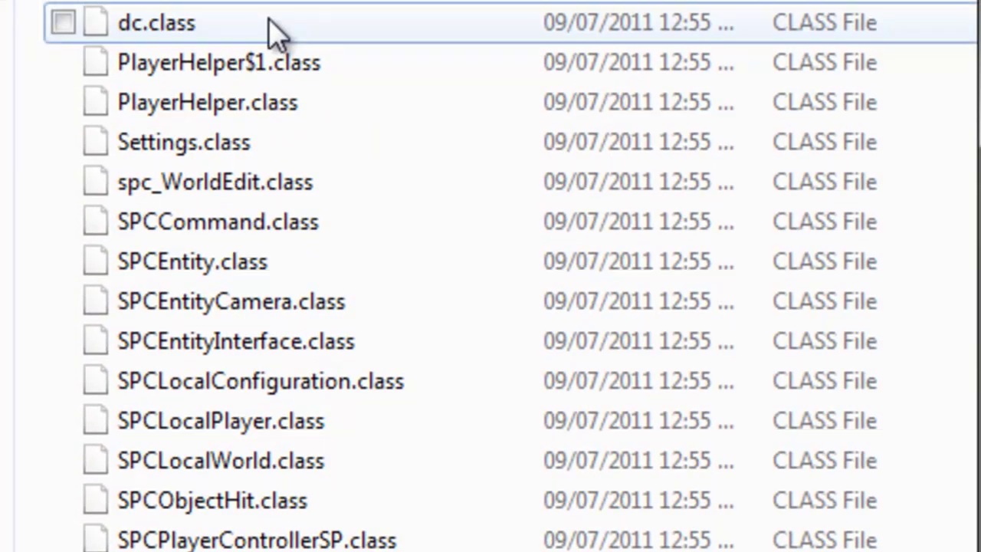
left_click(274, 30, "shift")
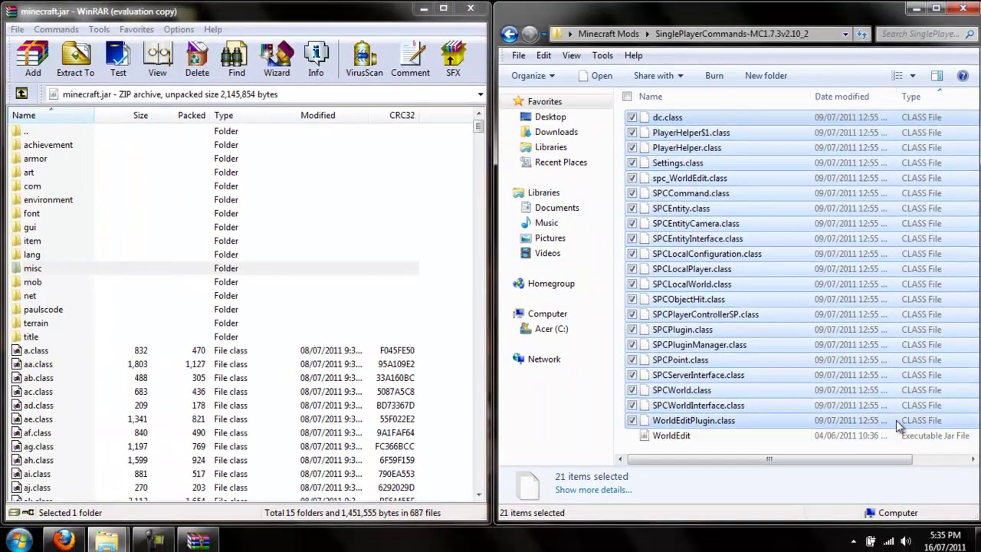
left_click_drag(896, 420, 636, 331)
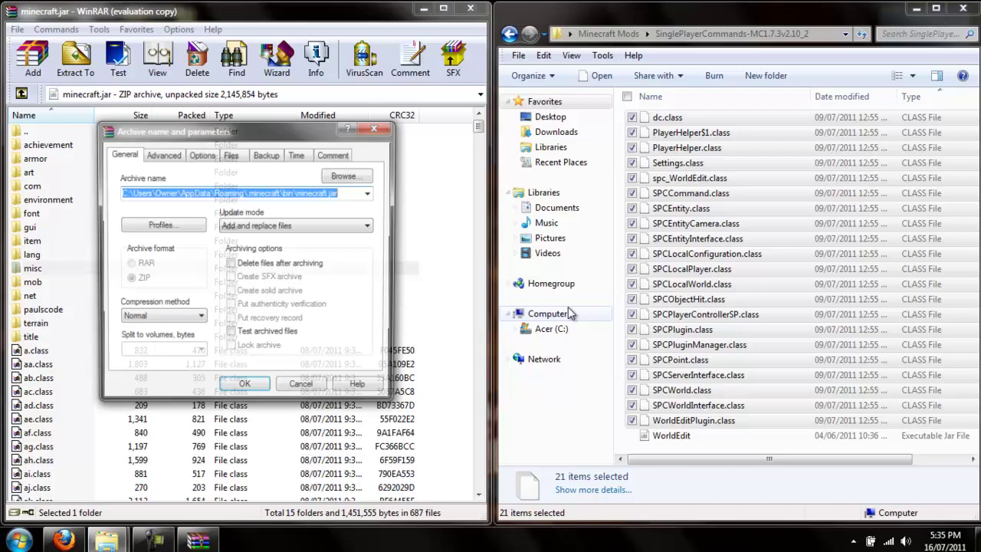
left_click(261, 390)
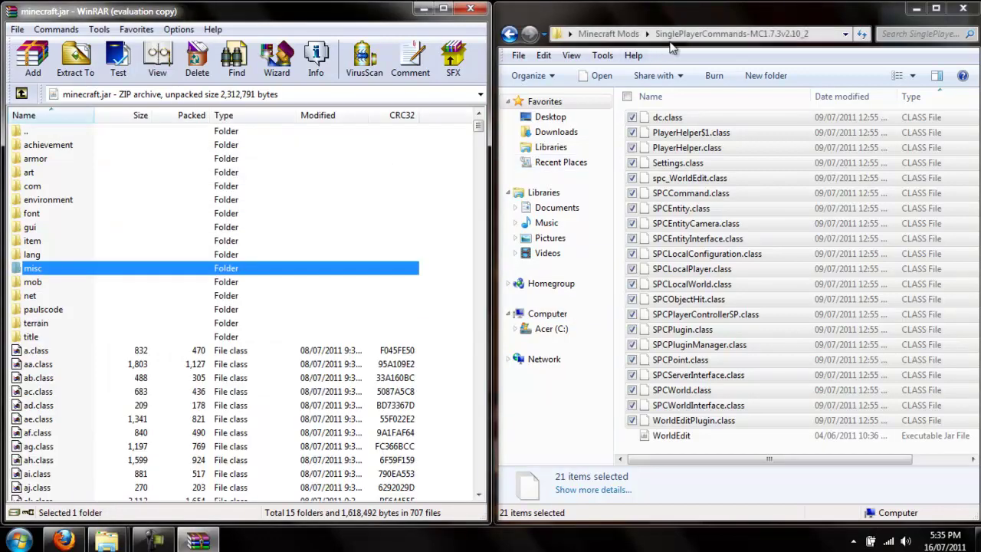
Step: Add all class files of the TooManyItems2011_07_01 folder to minecraft.jar
left_click(622, 34)
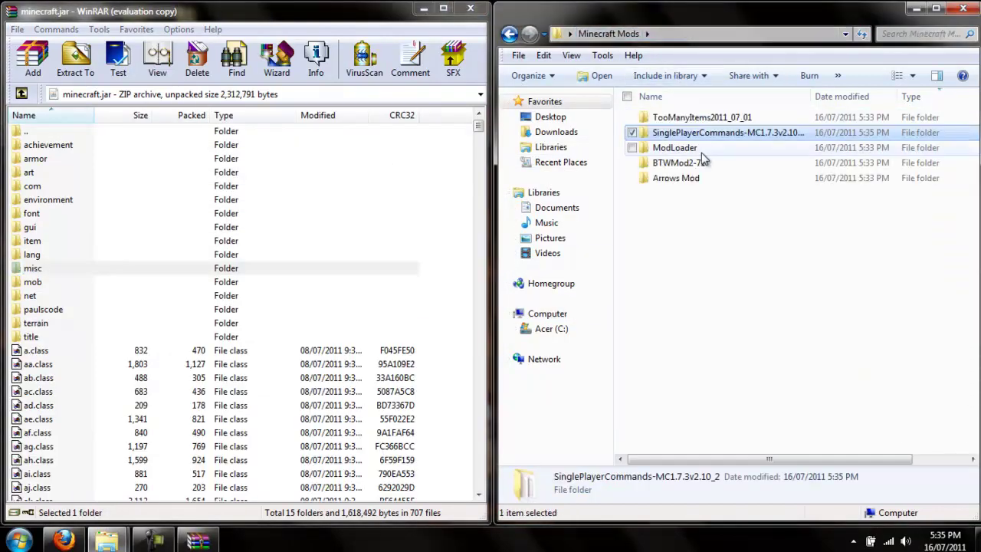
left_click(709, 119)
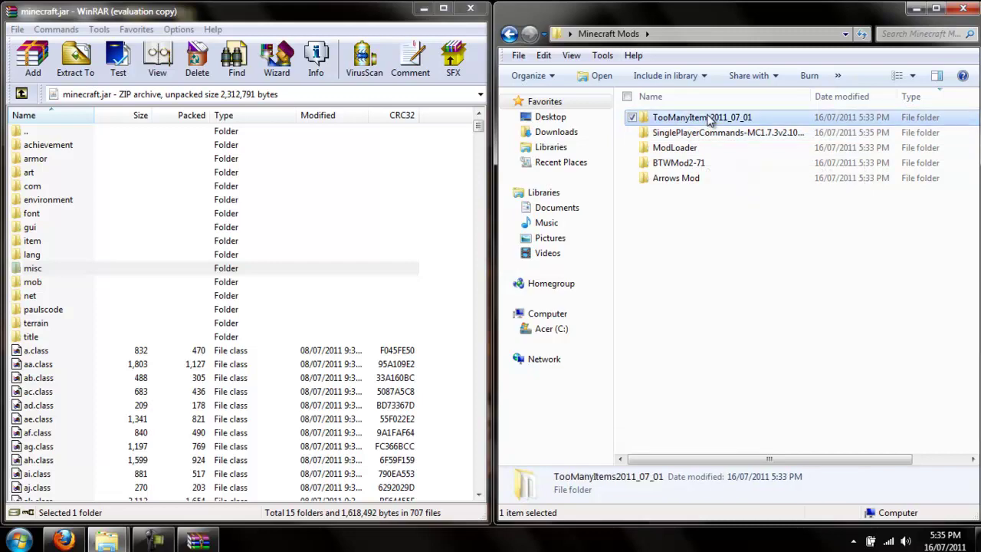
double_click(709, 119)
left_click_drag(736, 337, 690, 107)
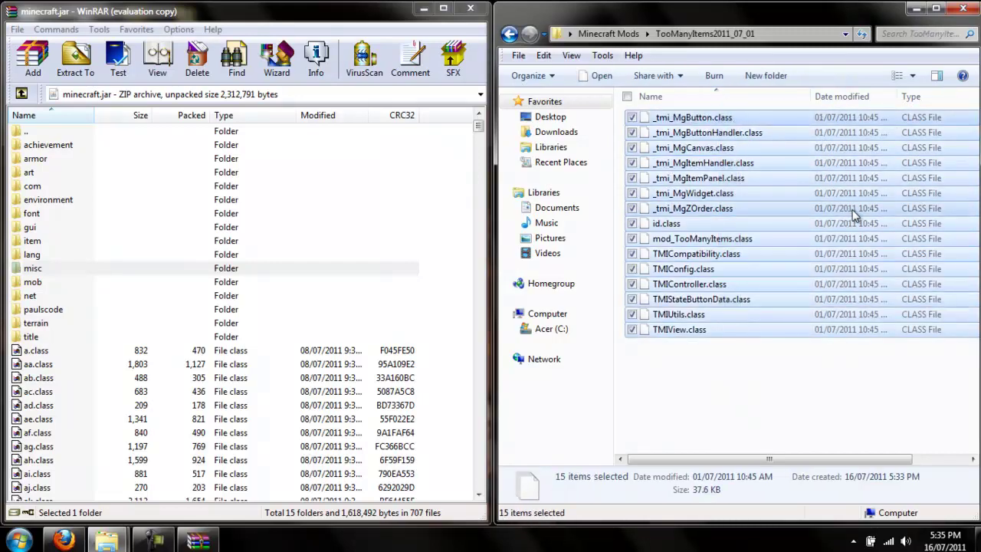
left_click_drag(811, 194, 445, 410)
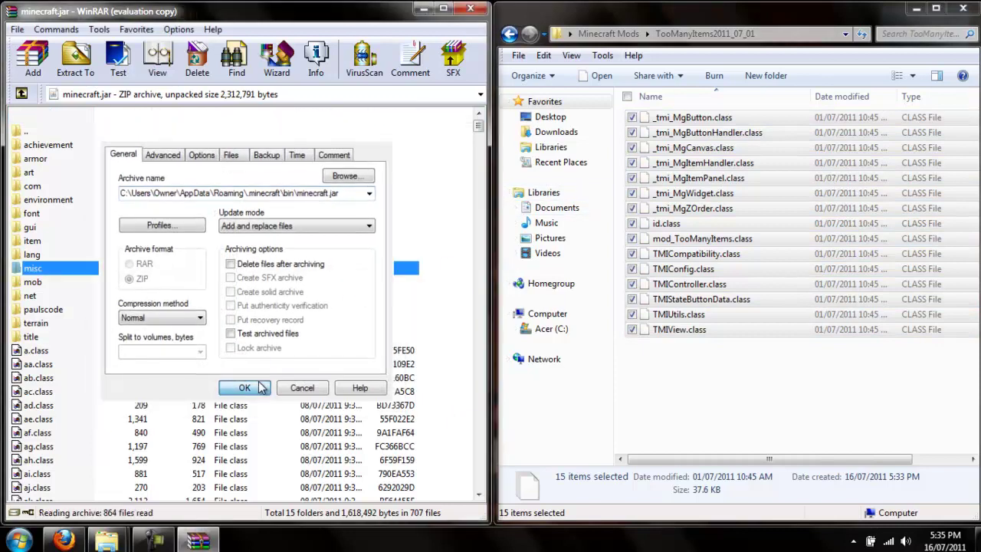
left_click(244, 389)
Step: Add the arrows folder and all class files of the Arrows Mod folder to minecraft.jar
left_click(609, 33)
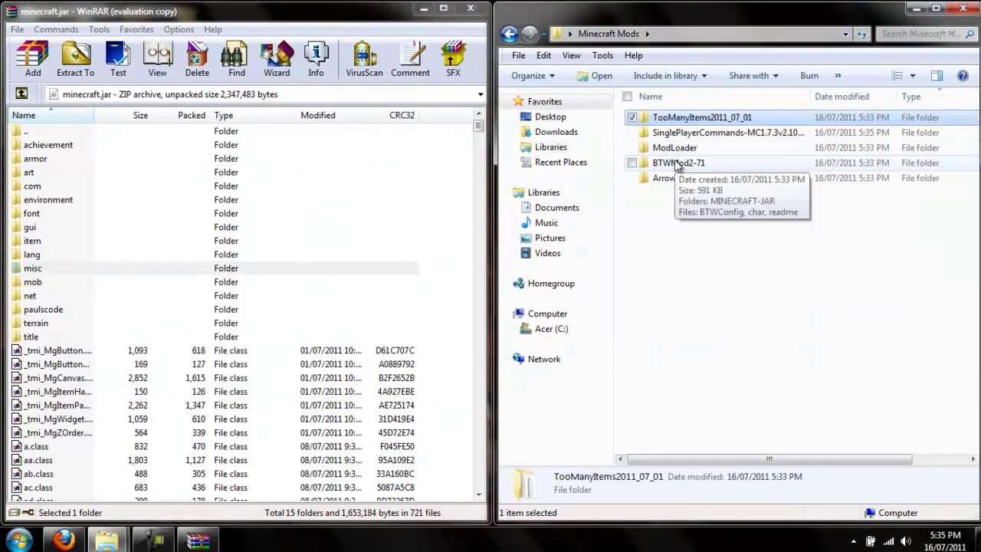
double_click(676, 177)
left_click_drag(722, 317, 720, 108)
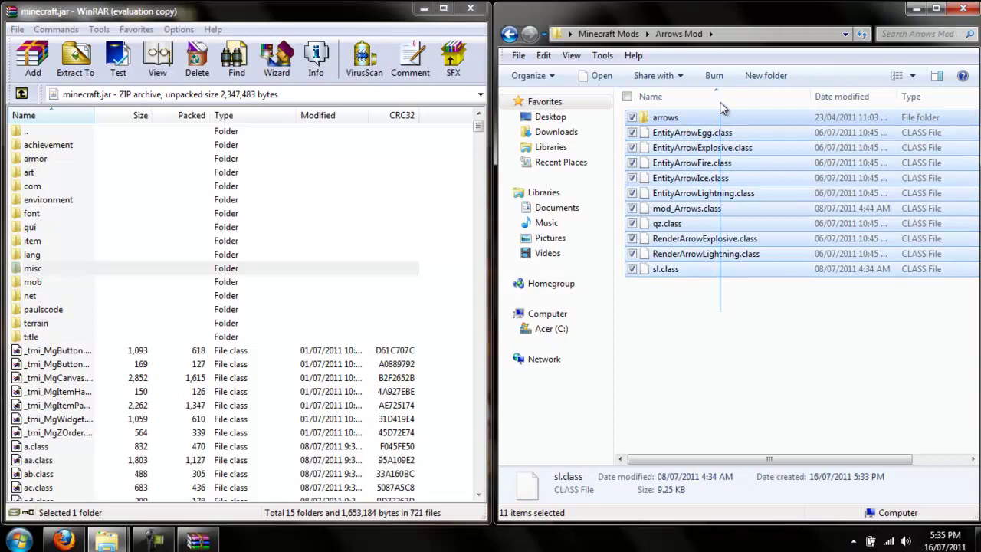
left_click_drag(796, 193, 534, 304)
left_click_drag(460, 362, 461, 364)
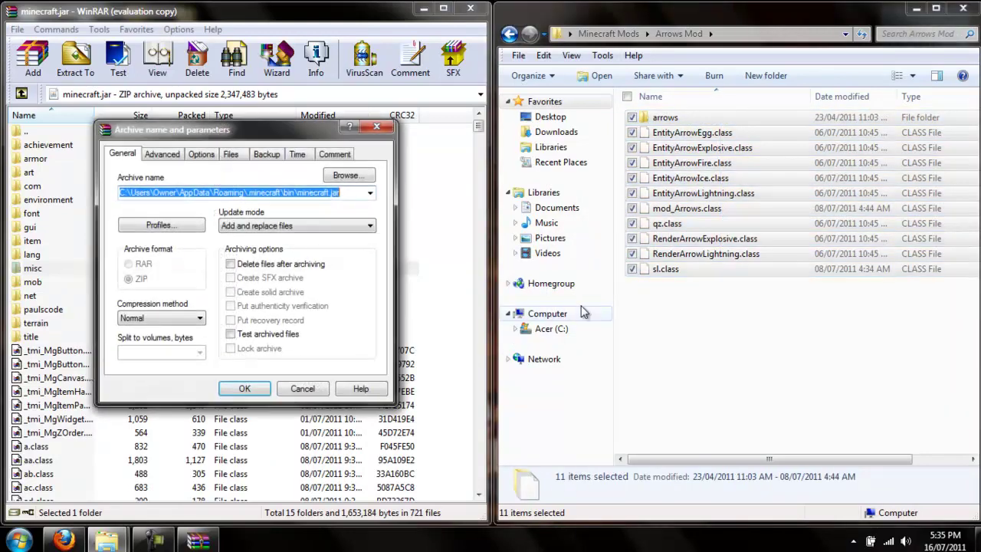
left_click(244, 389)
Step: Add all folders and class files from the MINECRAFT-JAR folder of BTWMod2-71 to minecraft.jar
left_click(613, 34)
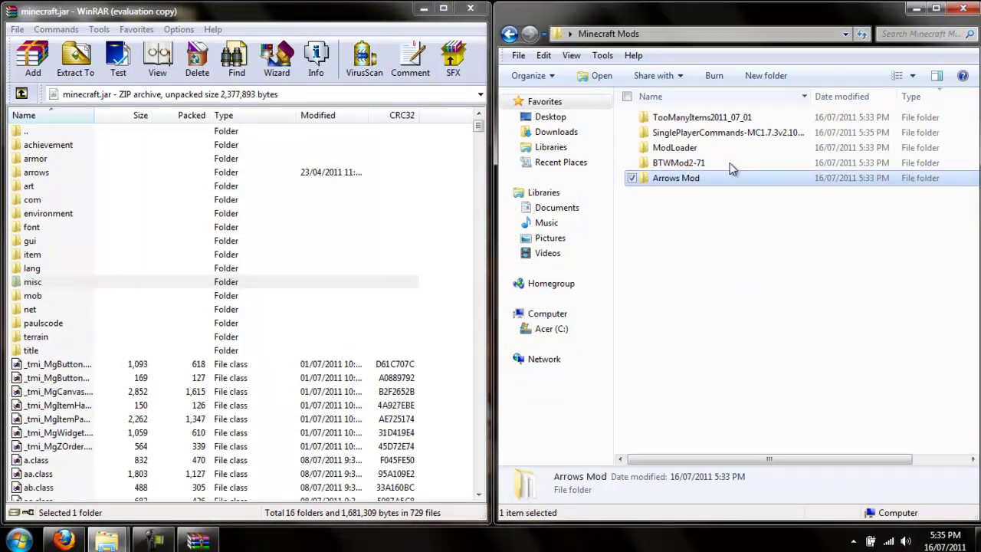
double_click(706, 164)
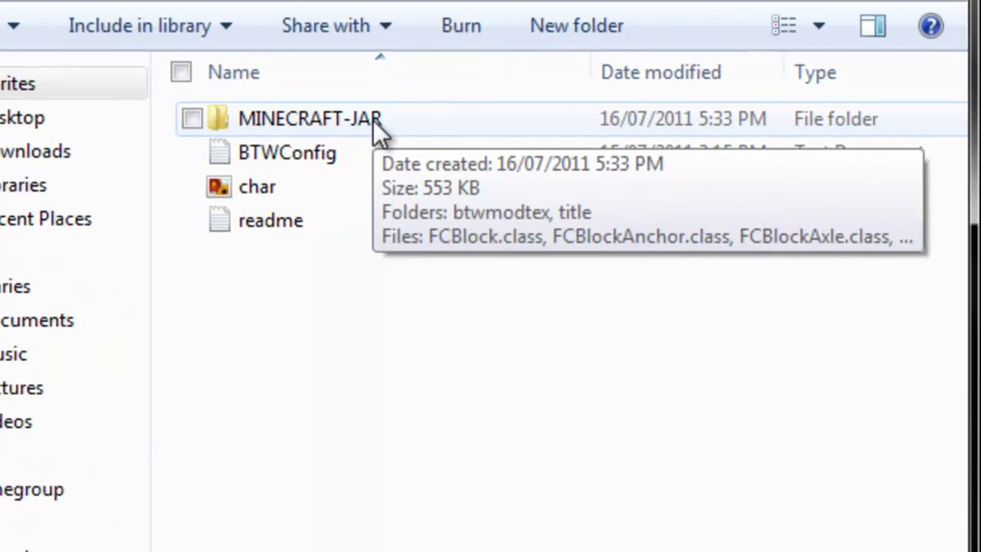
double_click(711, 119)
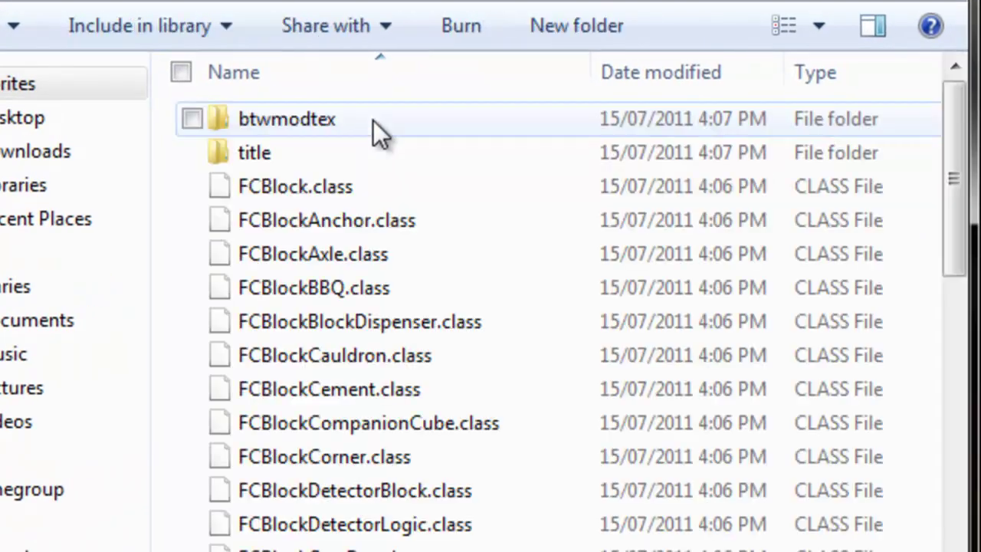
left_click(374, 120)
scroll(385, 191, "down", 20)
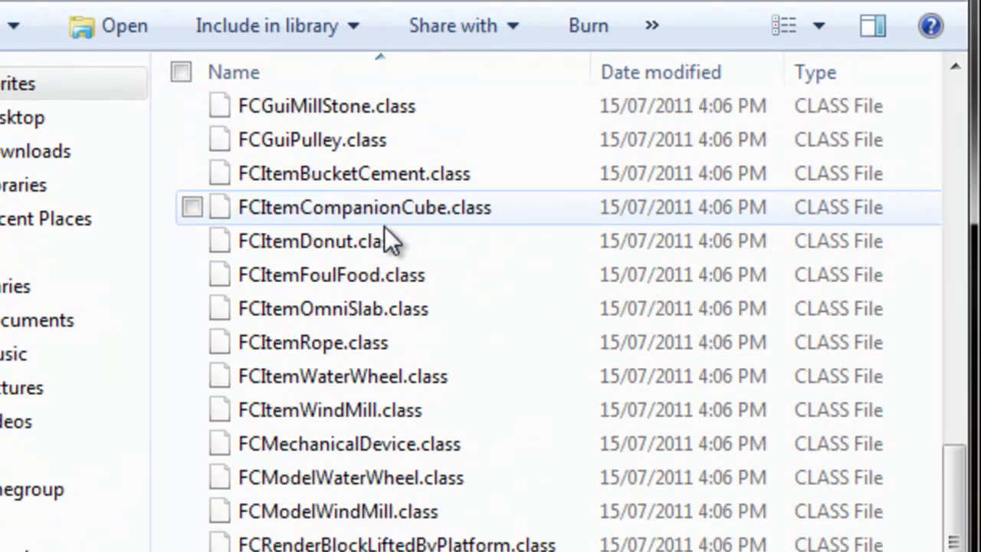
key("ctrl+a")
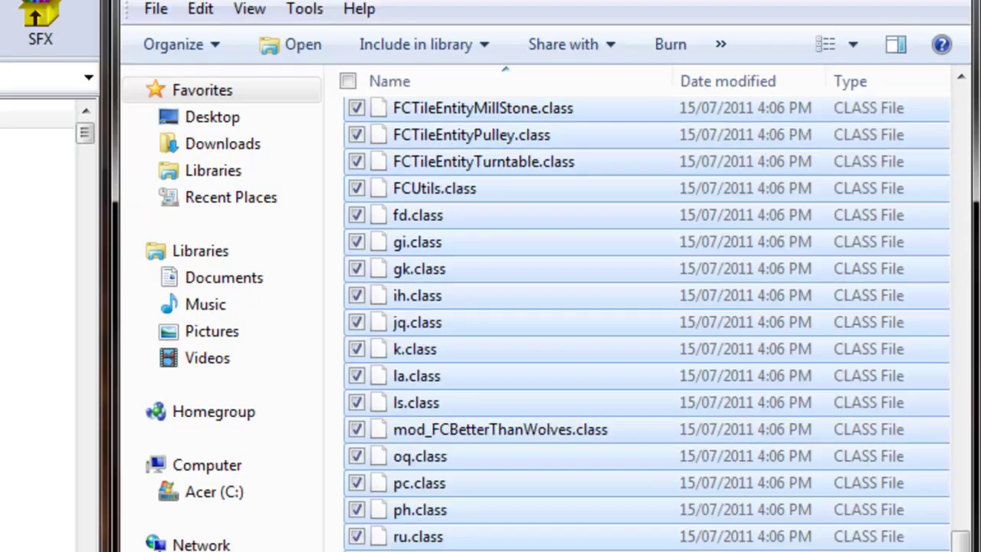
left_click_drag(373, 509, 135, 551)
left_click_drag(600, 349, 448, 448)
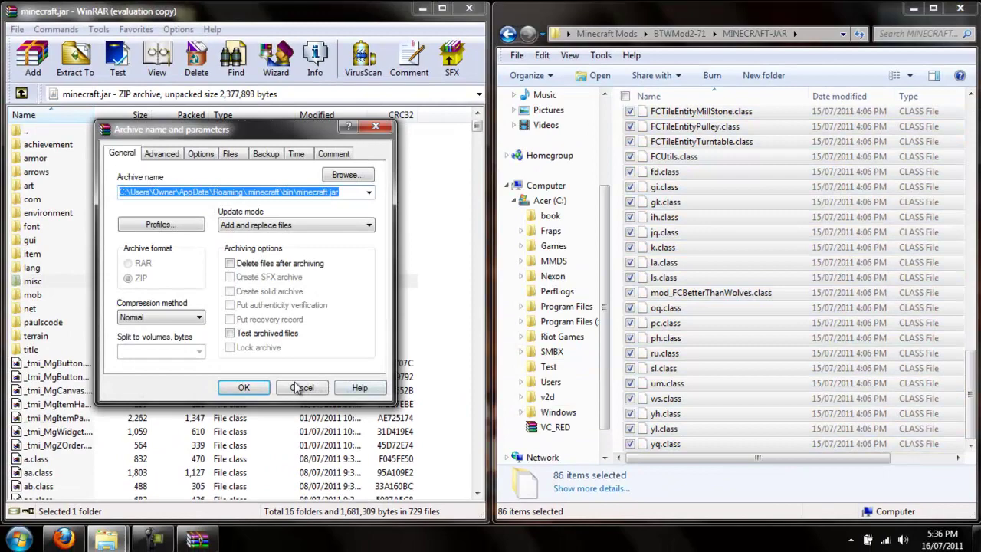
left_click(243, 386)
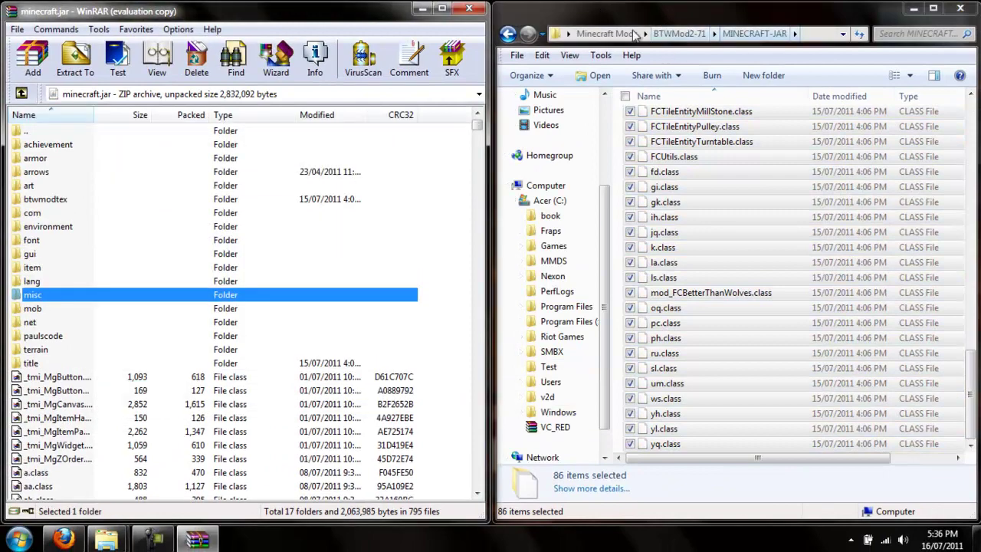
Step: Close the minecraft.jar archive and move the WorldEdit jar from the SinglePlayerCommands-MC1.7.3v2.10_2 folder into the .minecraft bin folder
left_click(633, 34)
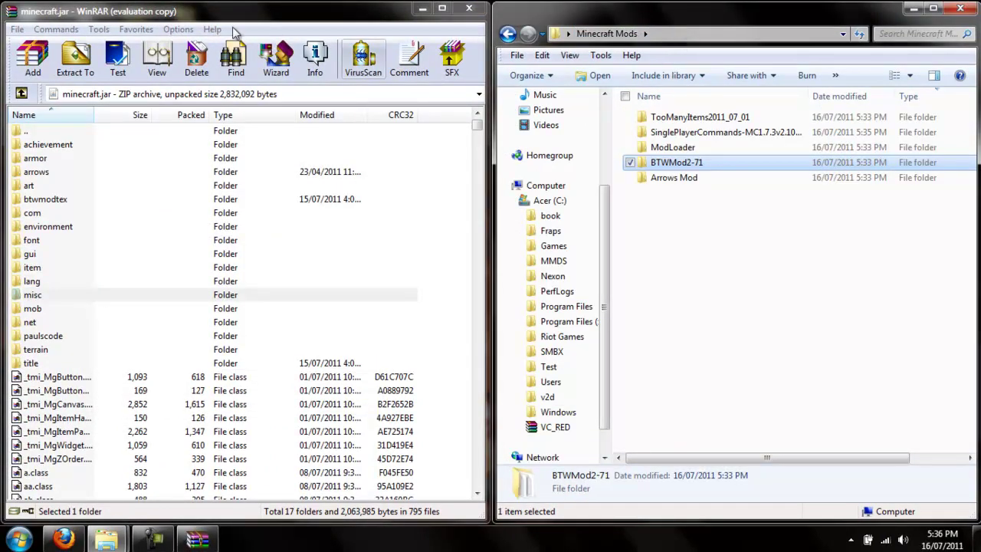
left_click(468, 9)
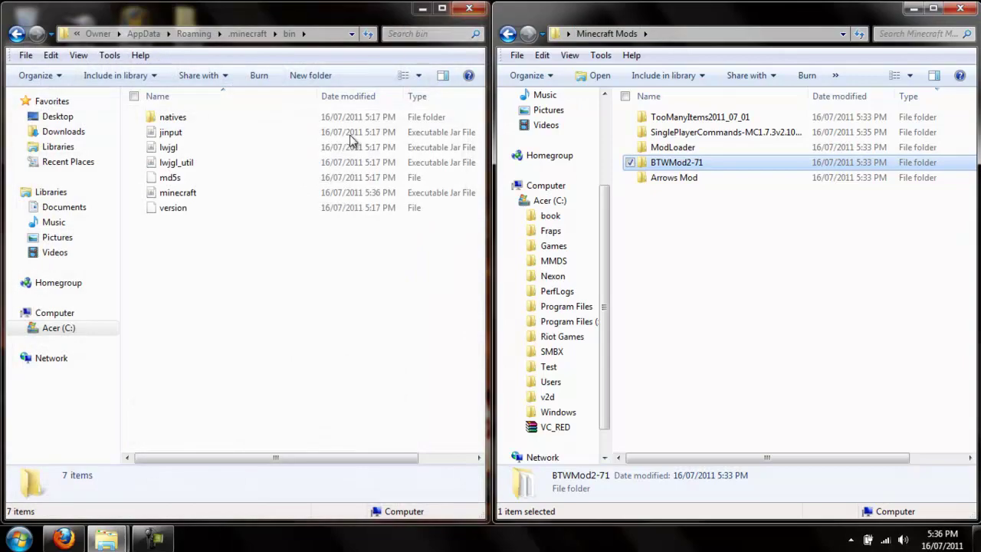
double_click(682, 132)
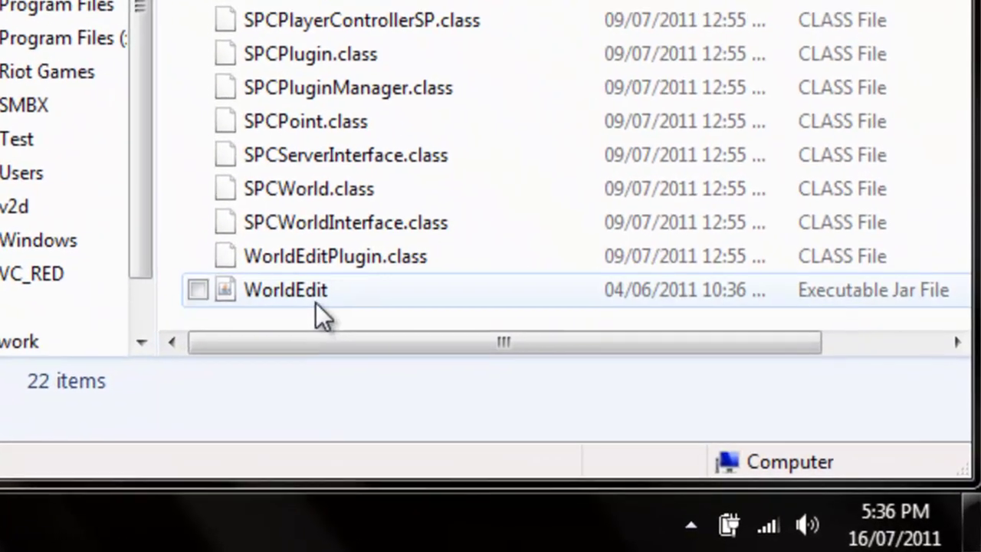
left_click_drag(315, 303, 0, 0)
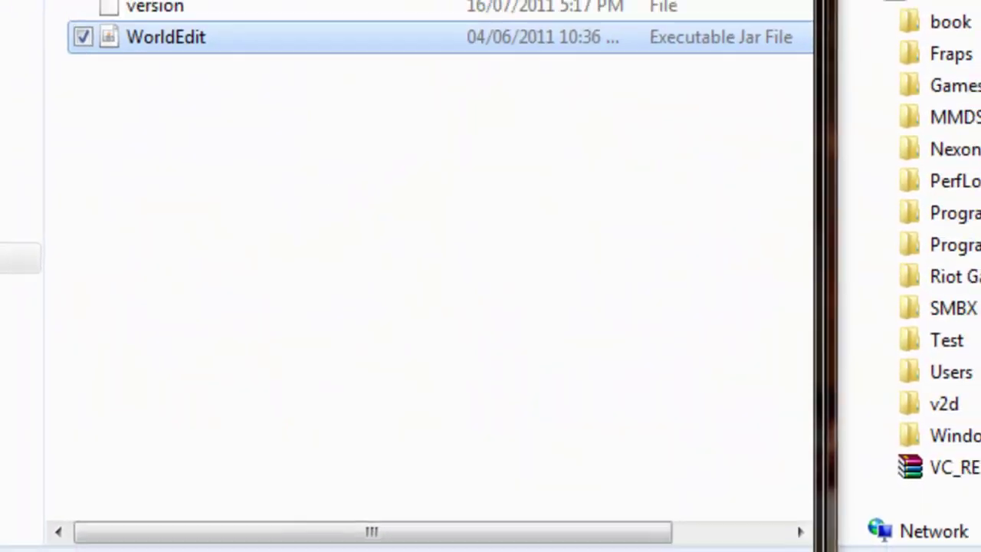
Step: Move the BTWConfig text file from the BTWMod2-71 folder into the .minecraft folder, and close both folder windows
key("BackSpace")
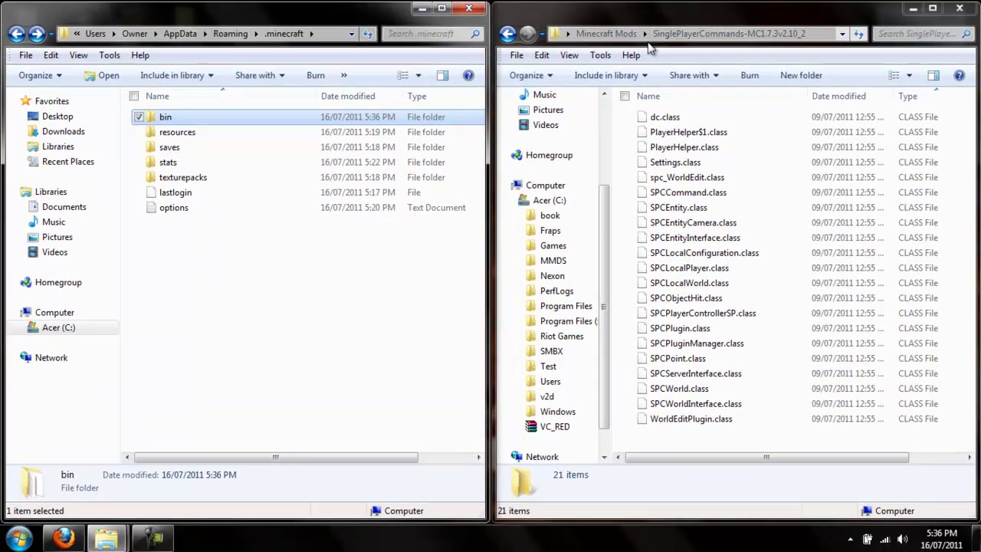
left_click(605, 34)
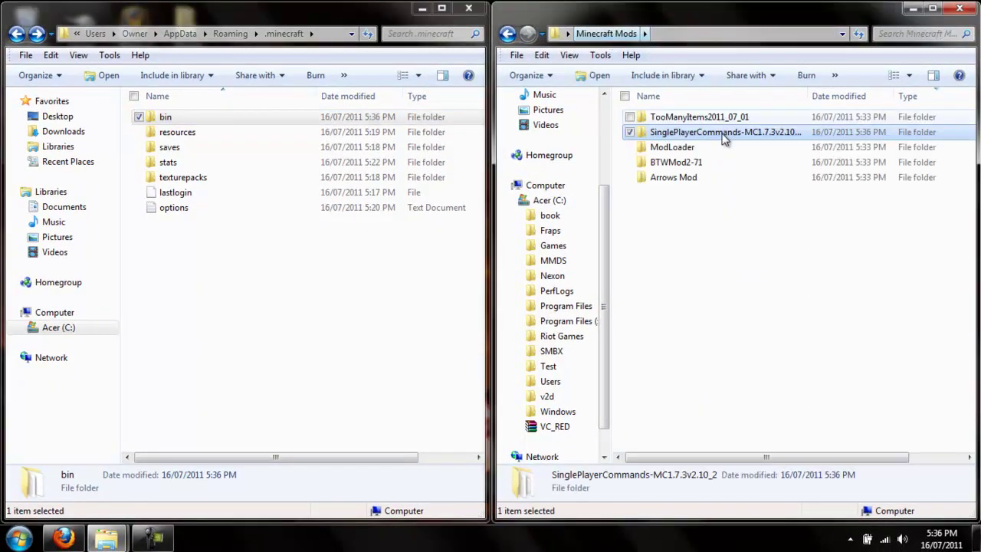
double_click(700, 164)
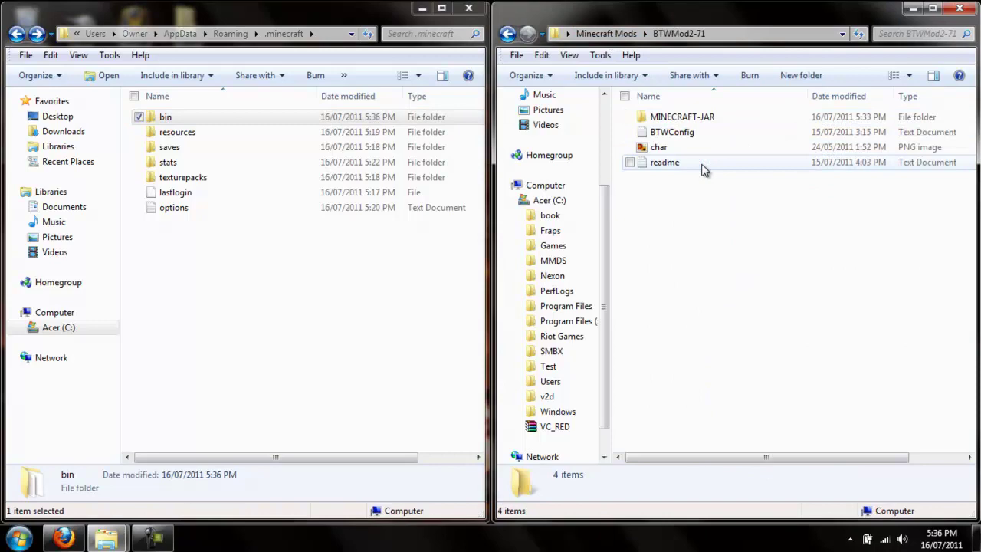
left_click(753, 136)
left_click_drag(753, 136, 334, 299)
left_click(303, 333)
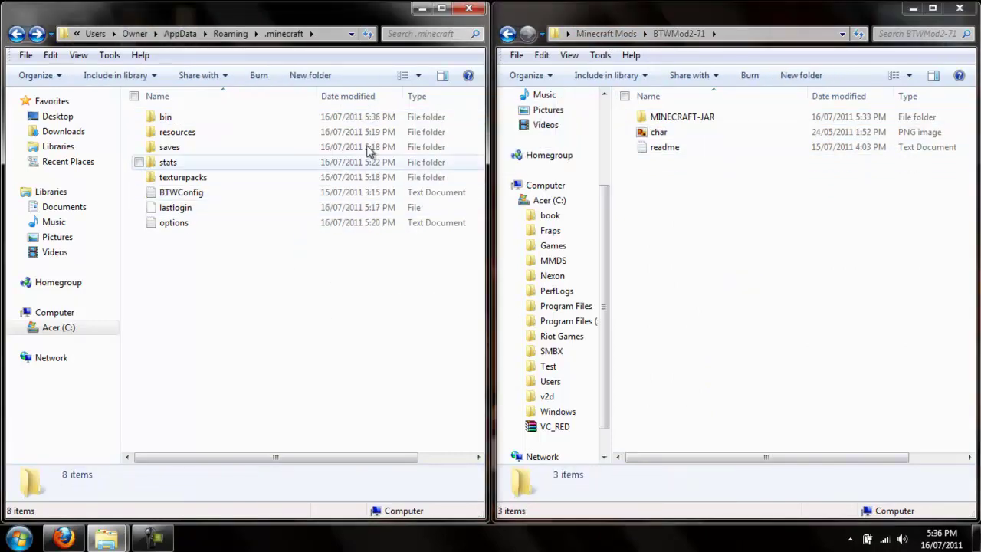
left_click(468, 8)
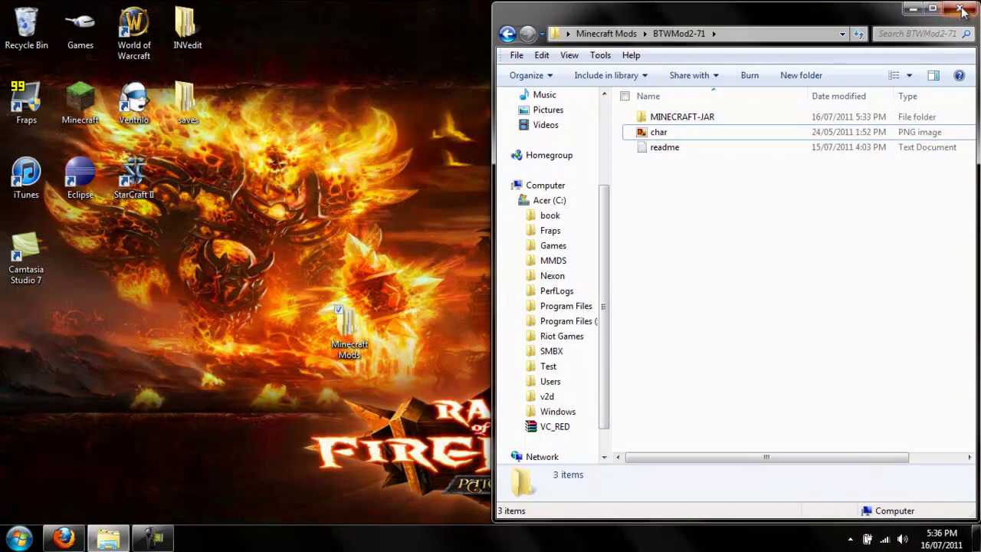
left_click(959, 10)
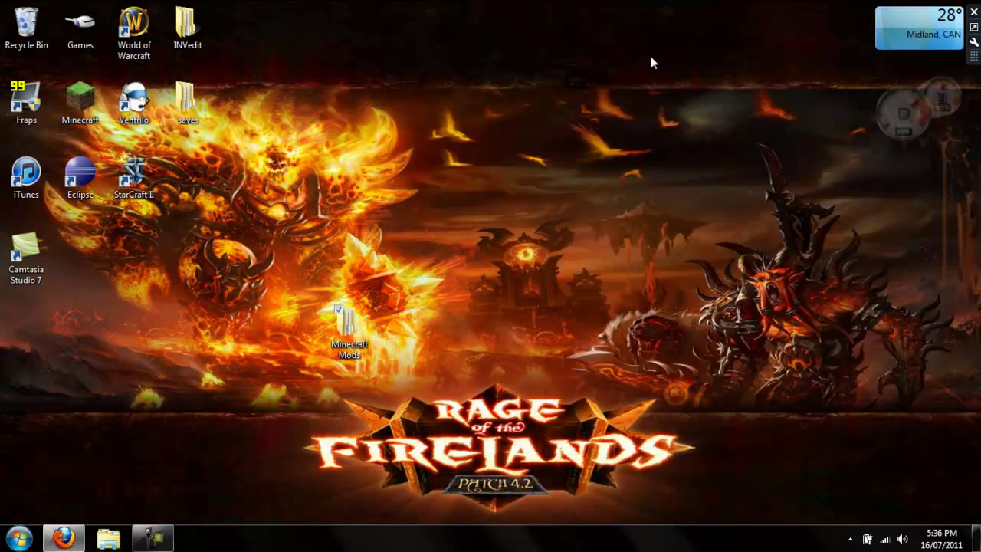